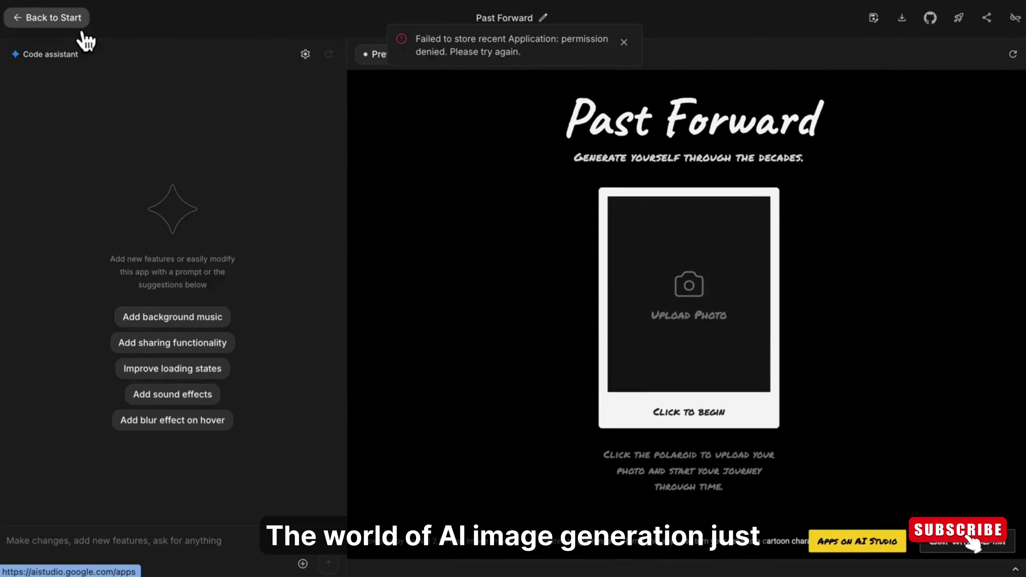
- Leave the Past Forward app for the Build start page and expand the navigation sidebar
click(77, 25)
click(631, 45)
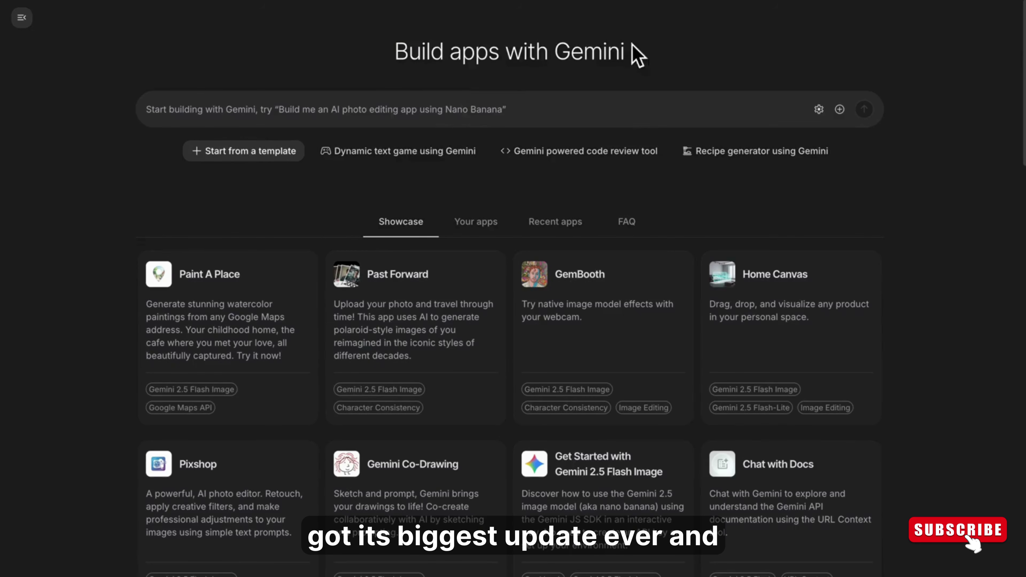
click(15, 0)
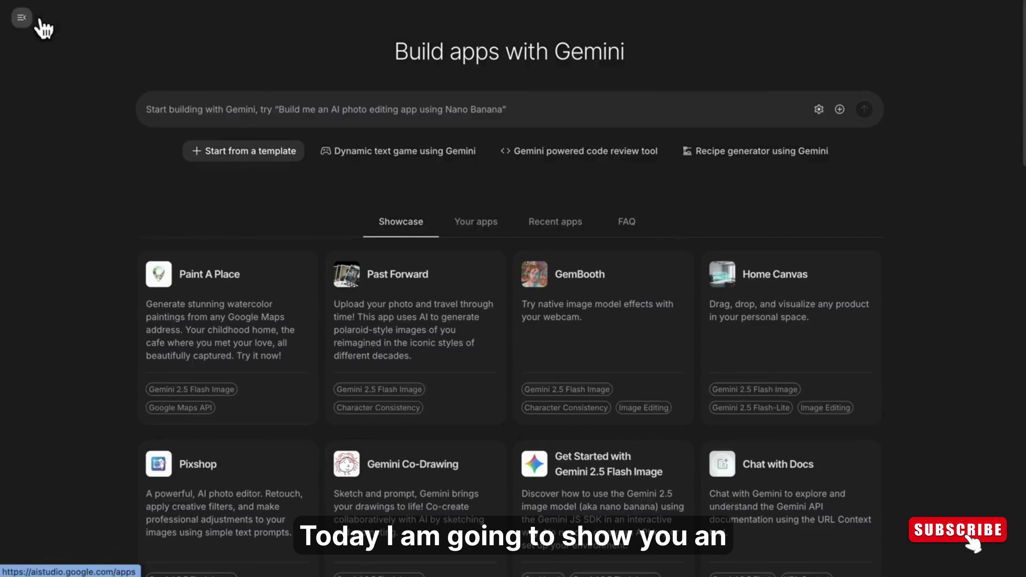
click(35, 23)
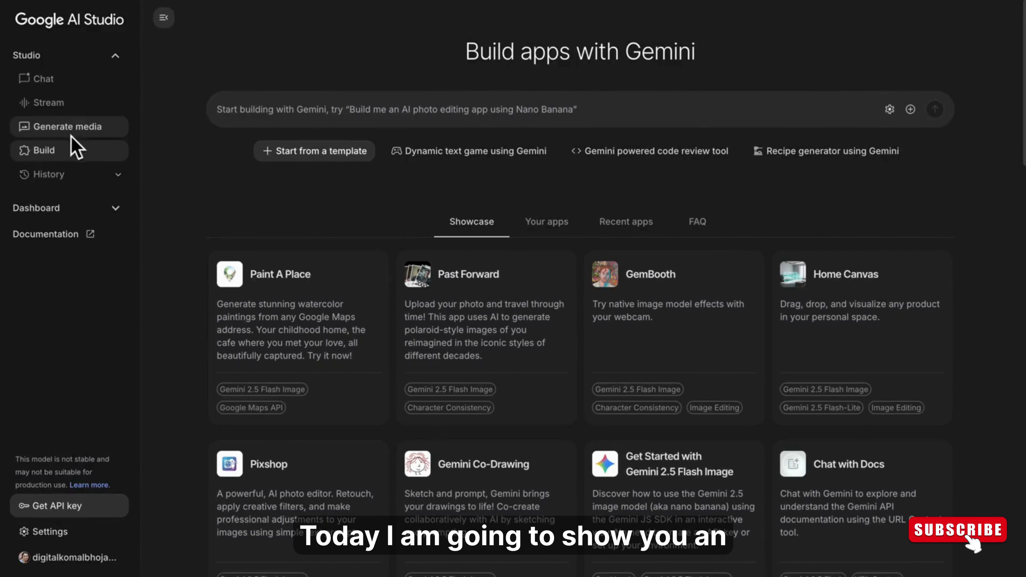
- Generate an image from the sample "Ember Fizz" soda prompt with Imagen 4 Ultra, and leave without saving it
click(67, 128)
click(458, 401)
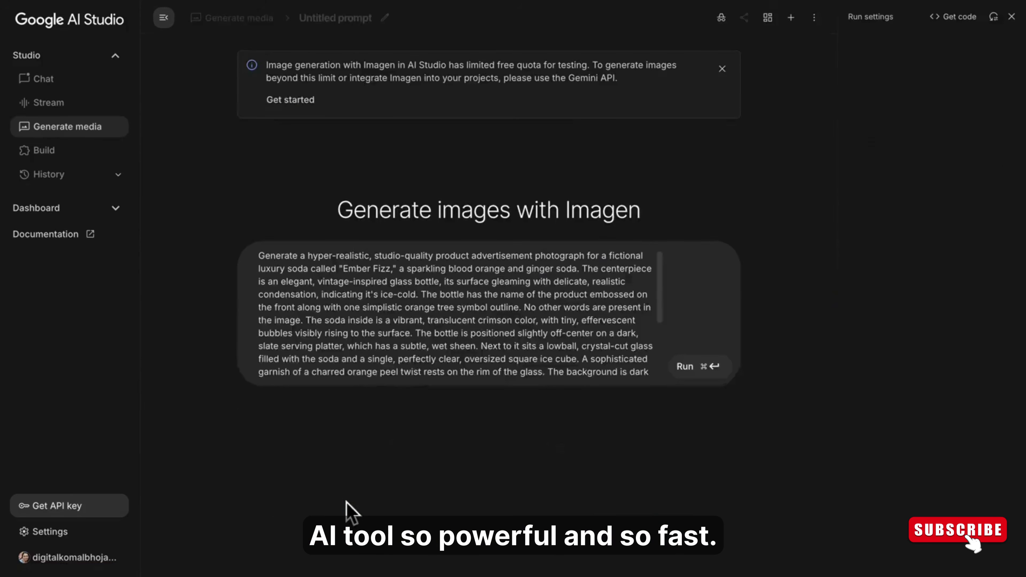
scroll(668, 326, down, 2)
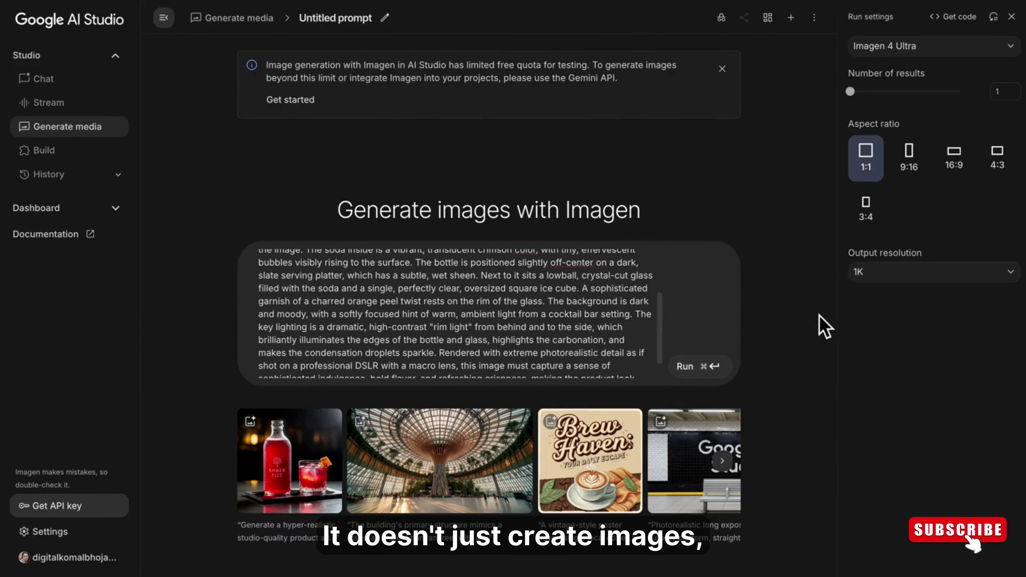
click(267, 485)
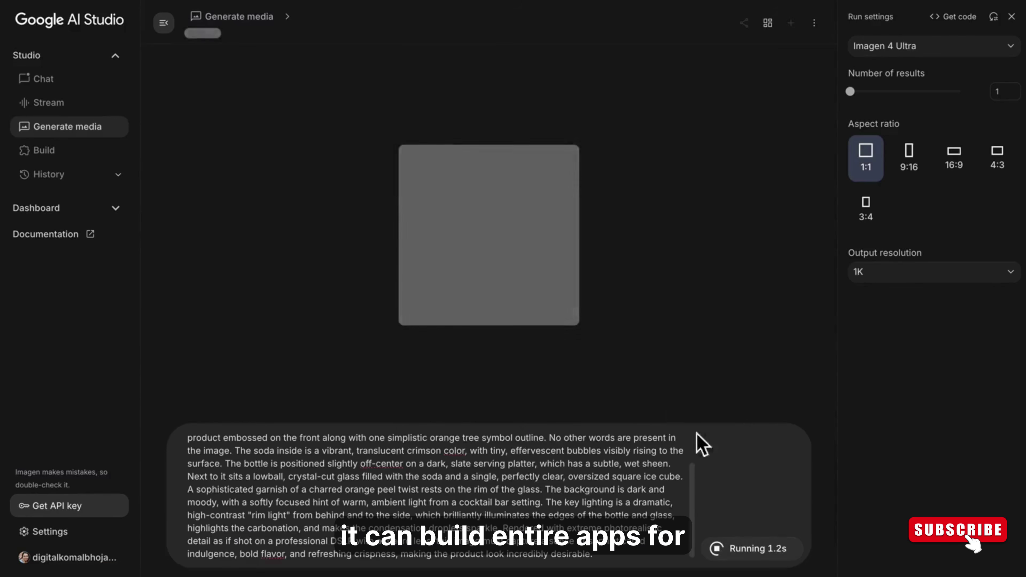
click(18, 24)
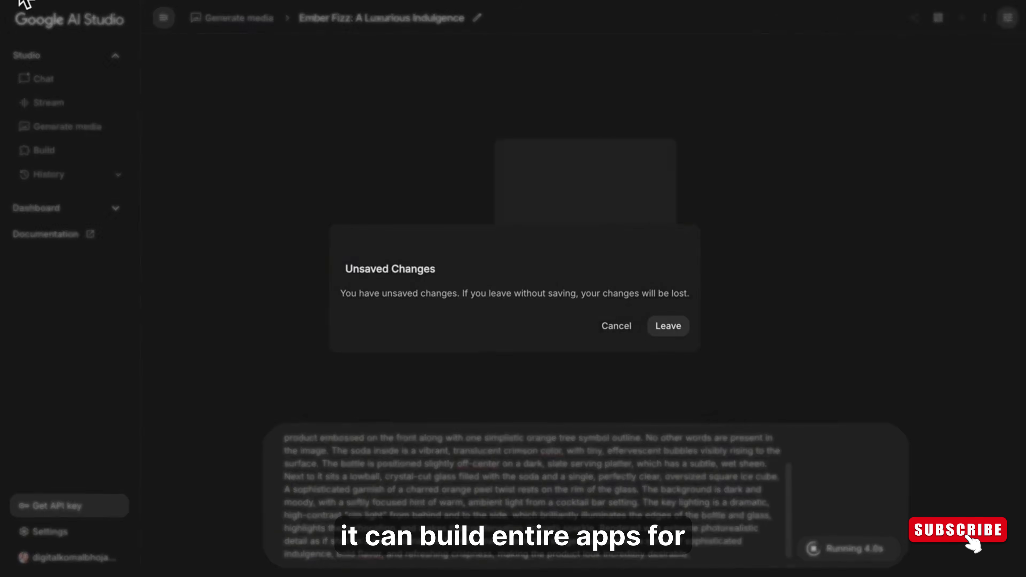
click(672, 326)
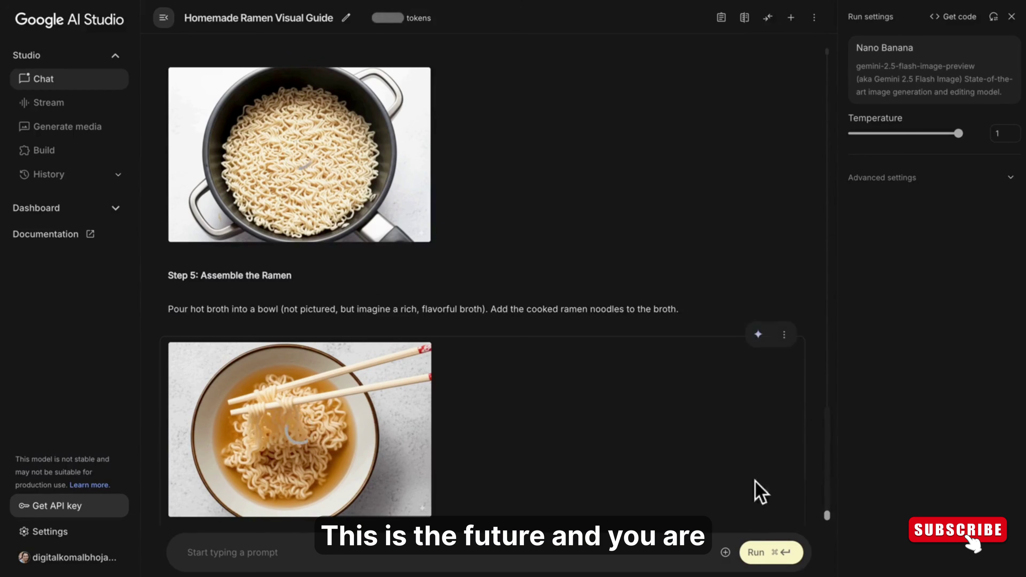
- Look through the Homemade Ramen Visual Guide chat, and open the Nano Banana example to examine its step-by-step ramen images
scroll(839, 475, down, 10)
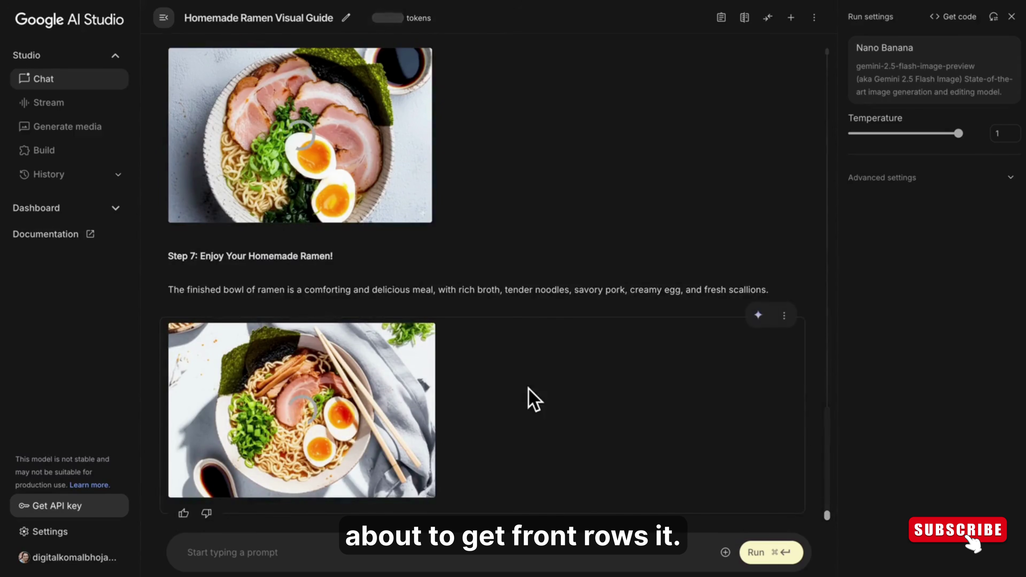
text(Generate a sequence of images to produce a step-by-step visual guide for making homemade Ramen using the provided image of ingredients. Clearly illustrate each cooking step with brief instructions, from preparation to the finished dish)
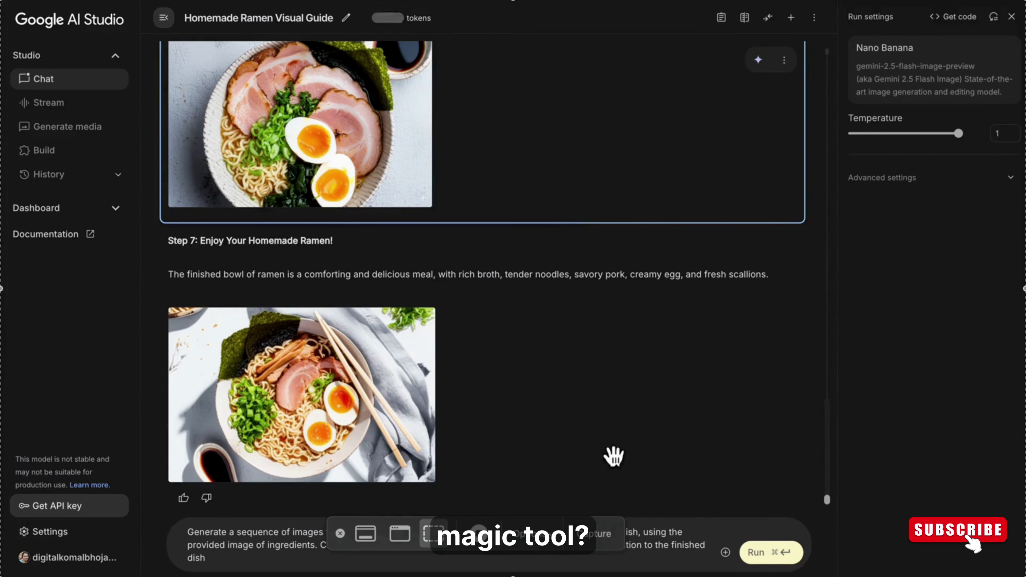
click(57, 92)
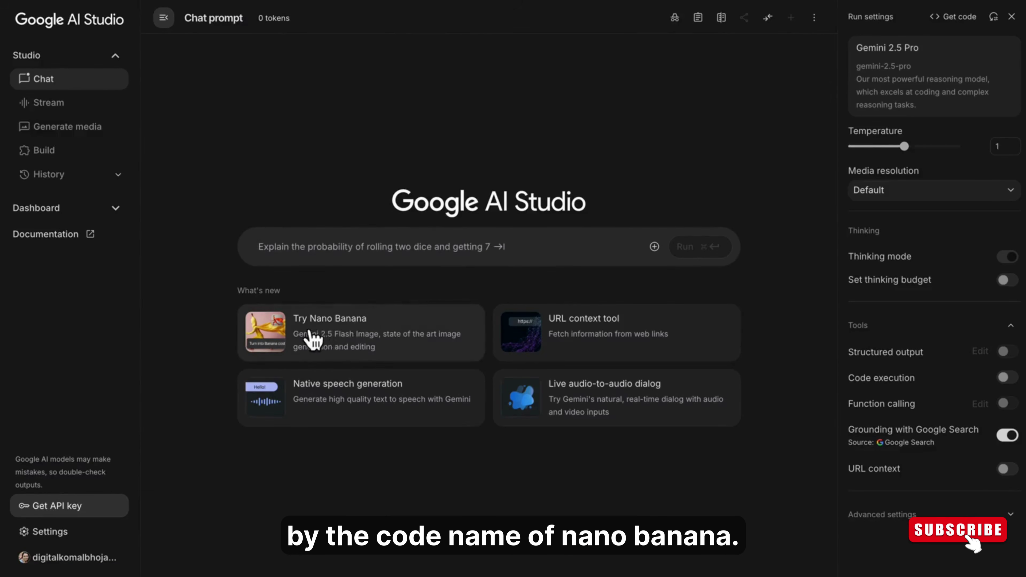
click(358, 344)
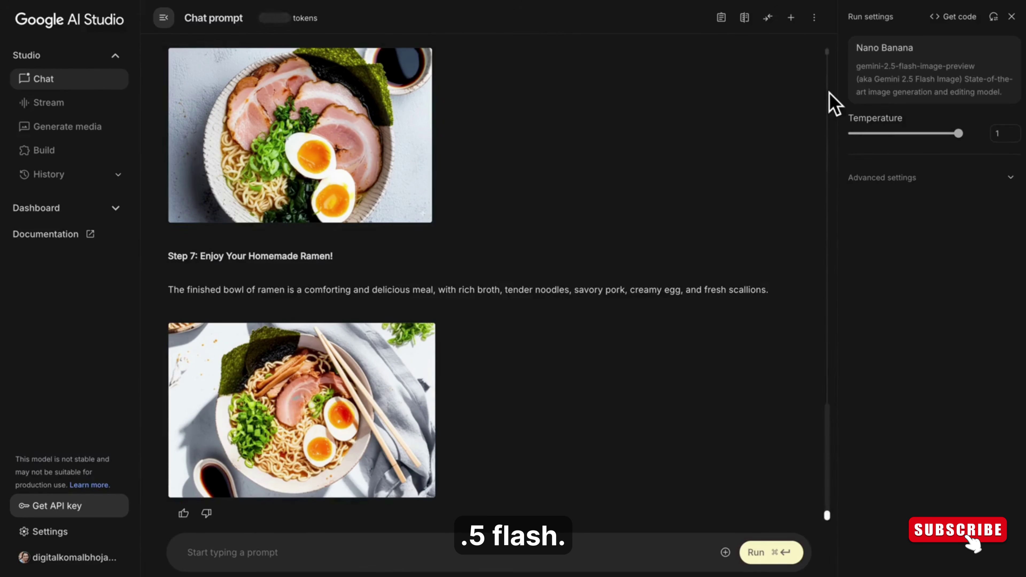
drag(839, 439, 848, 272)
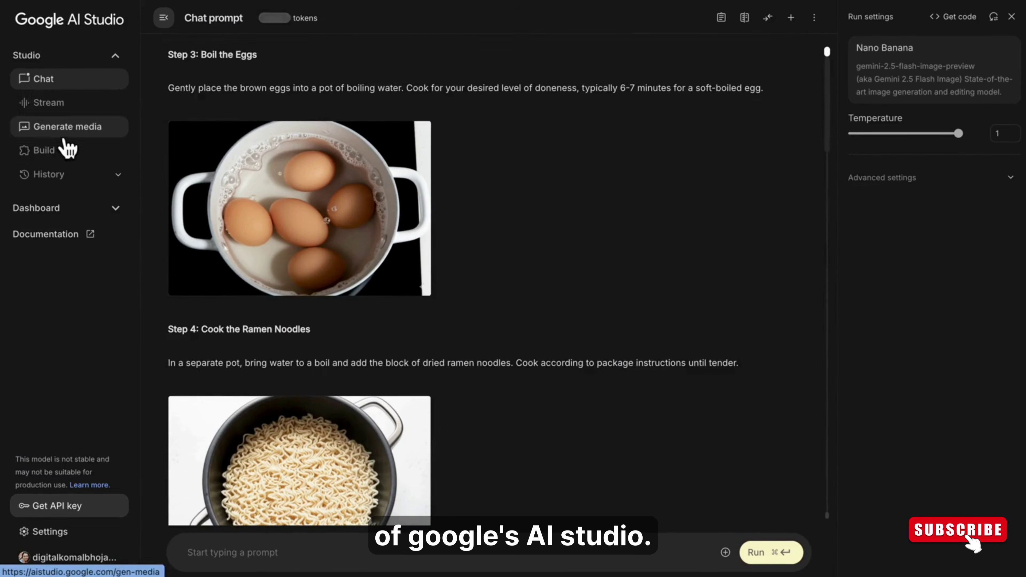
- Start a new chat prompt and choose the Nano Banana (gemini-2.5-flash-image-preview) model
click(64, 140)
click(59, 83)
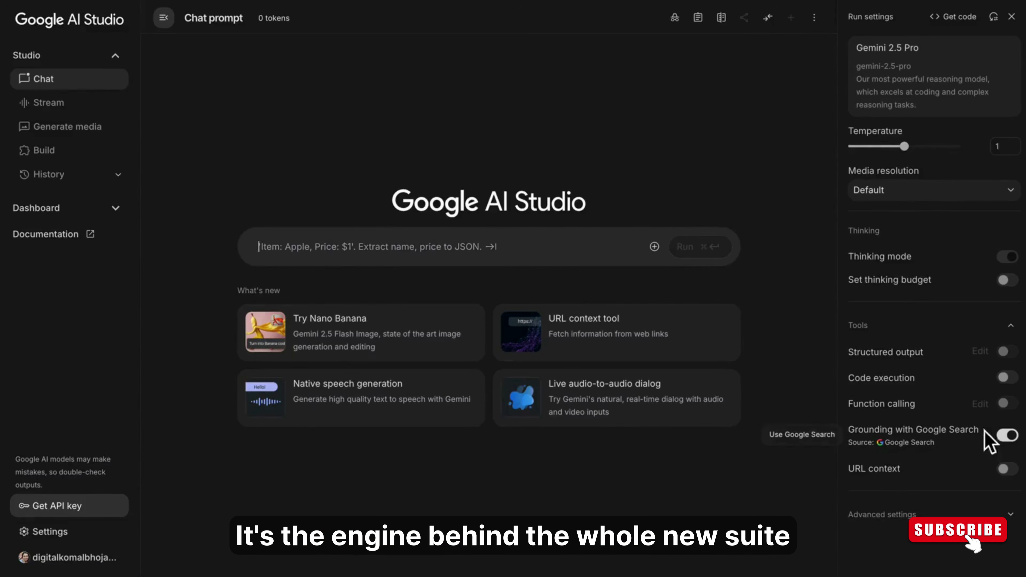
click(919, 60)
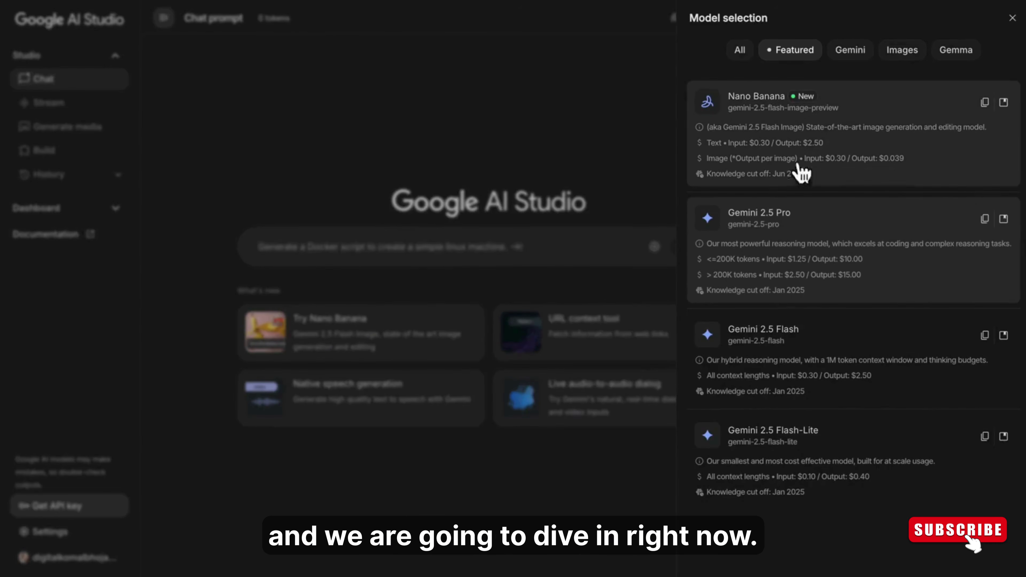
click(794, 129)
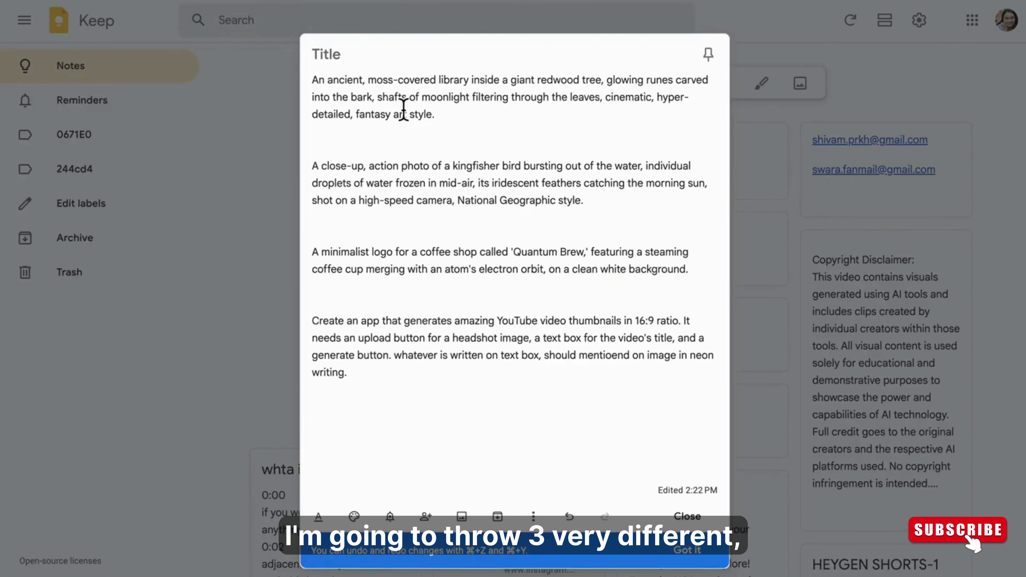
- Copy the prompt about an ancient, moss-covered library inside a giant redwood tree from the Google Keep note and run it in Google AI Studio
triple_click(403, 109)
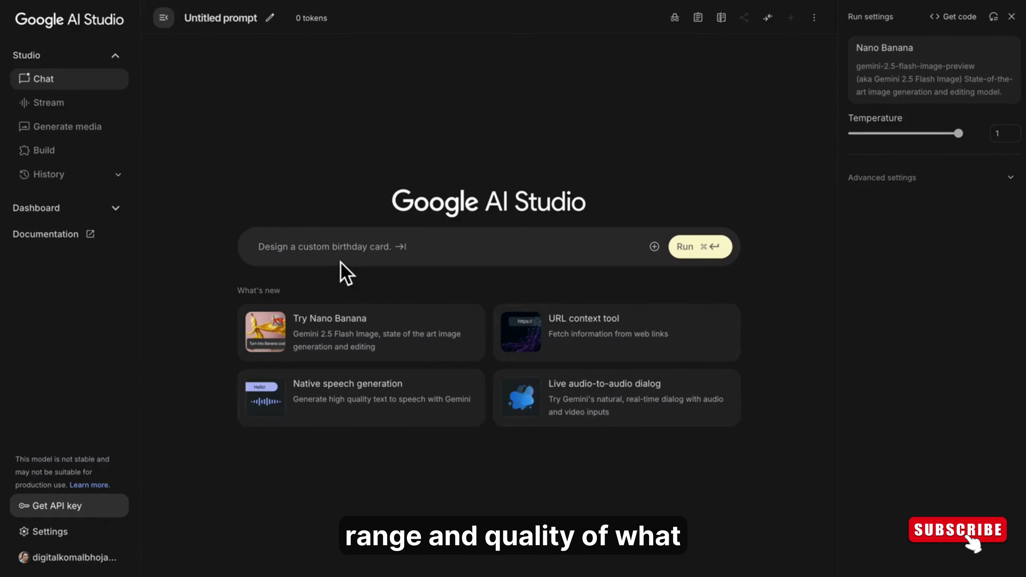
text(An ancient, moss-covered library inside a giant redwood tree, glowing runes carved into the bark, shafts of moonlight filtering through the leaves, cinematic, hyper-detailed, fantasy art style.)
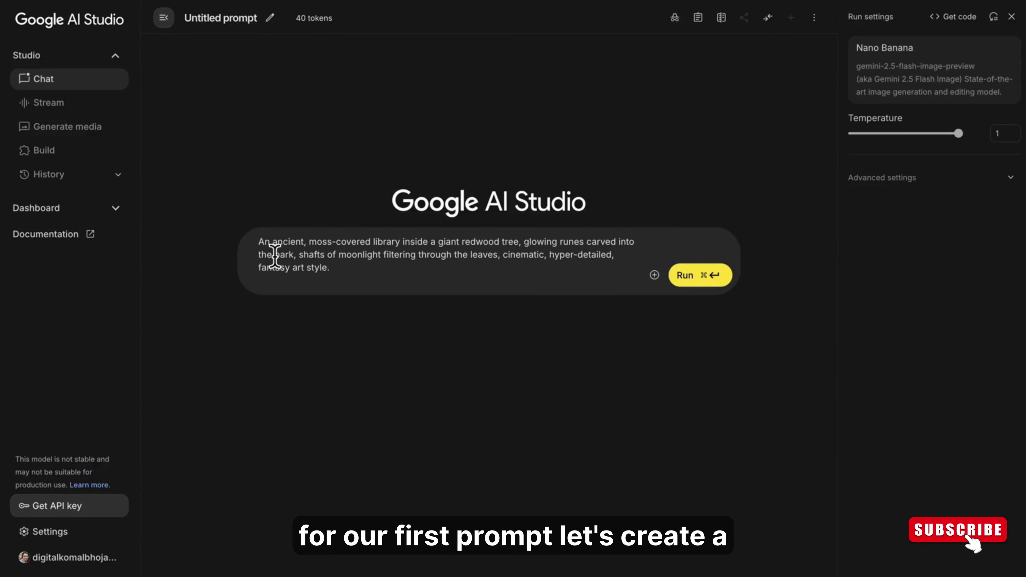
drag(274, 255, 349, 285)
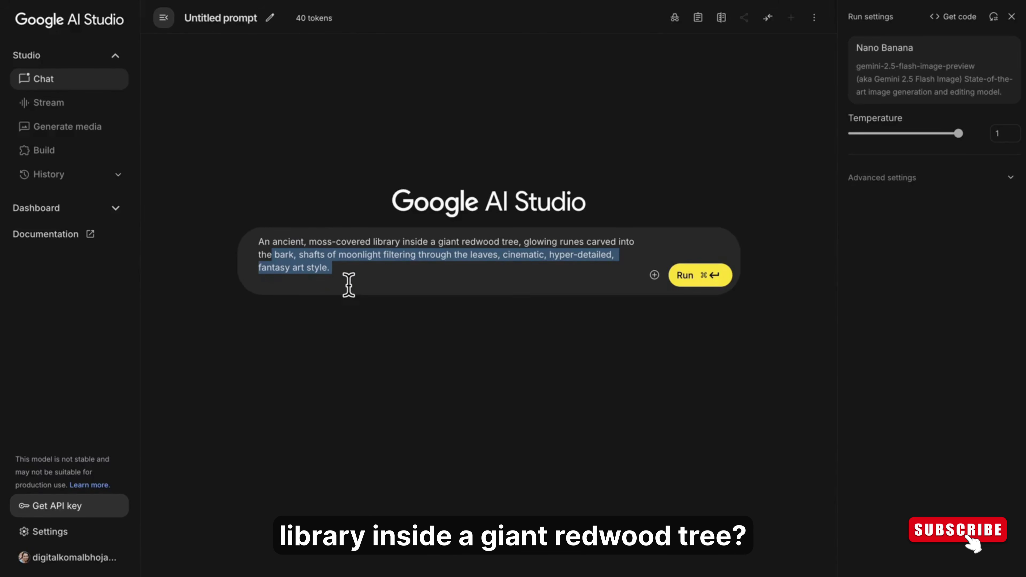
click(349, 285)
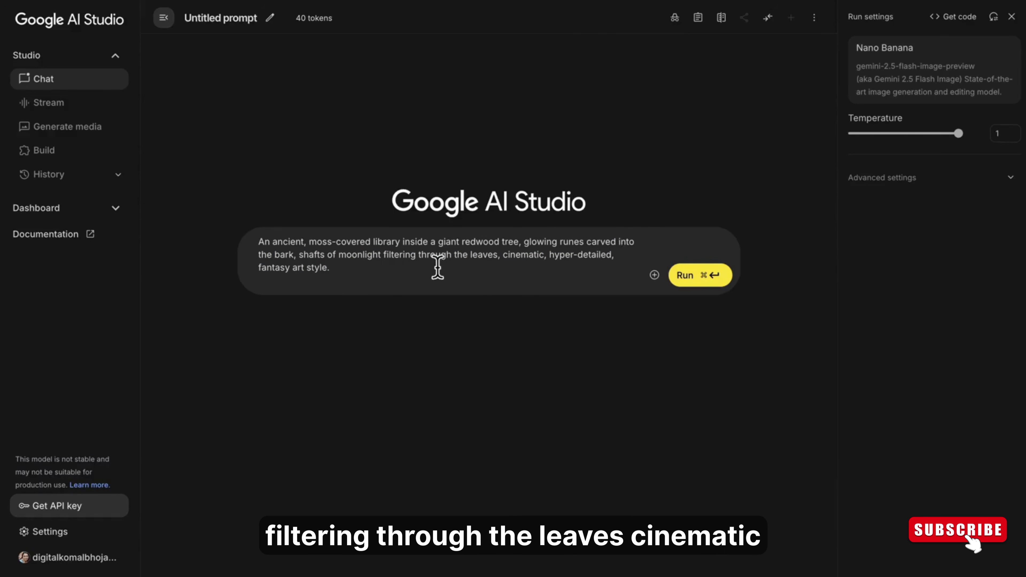
double_click(360, 256)
shift+click(396, 281)
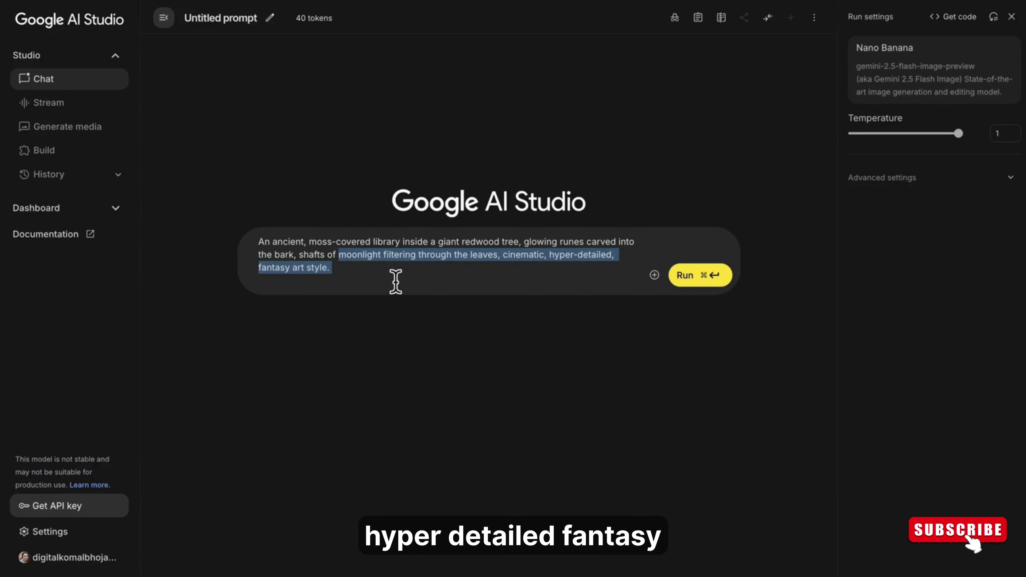
click(395, 282)
click(348, 277)
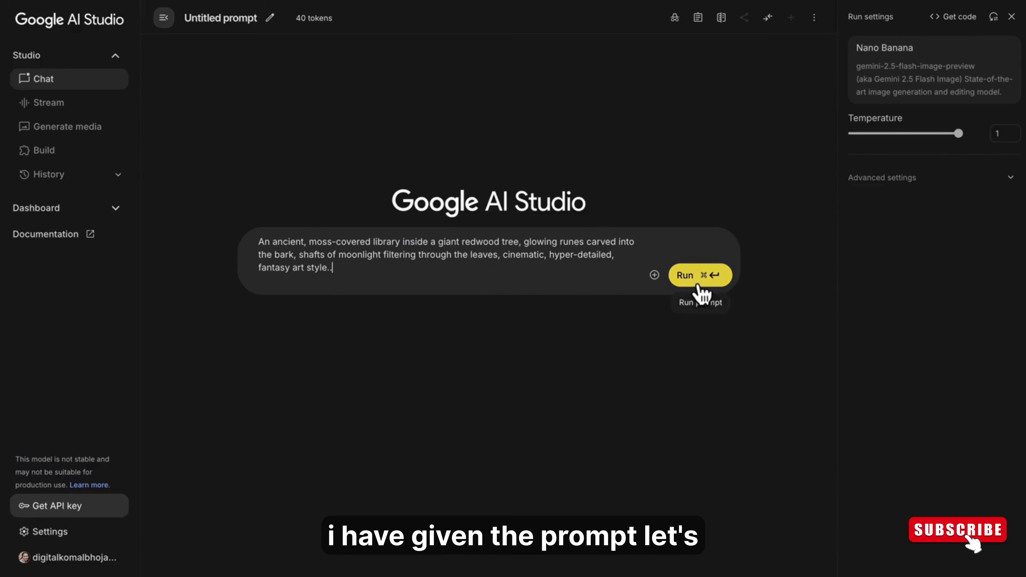
click(700, 276)
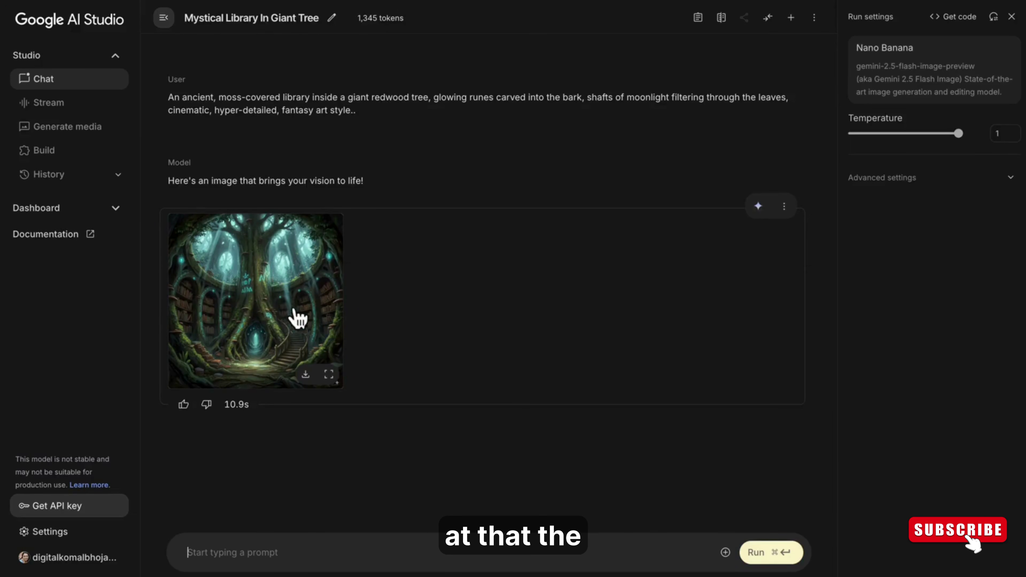
- Enlarge the generated redwood library image, examine it from top to bottom, and close the preview
click(297, 299)
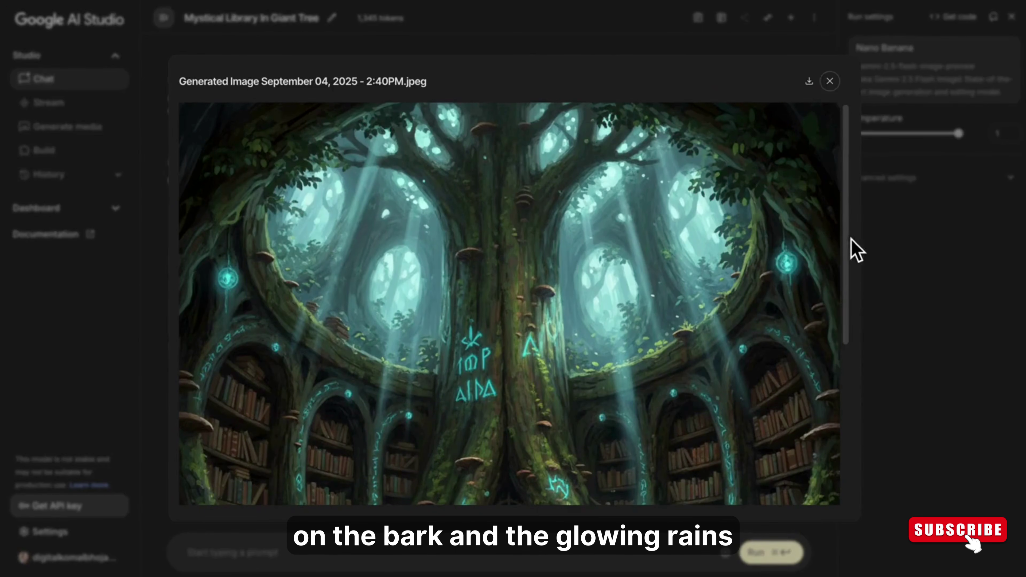
drag(850, 234, 851, 431)
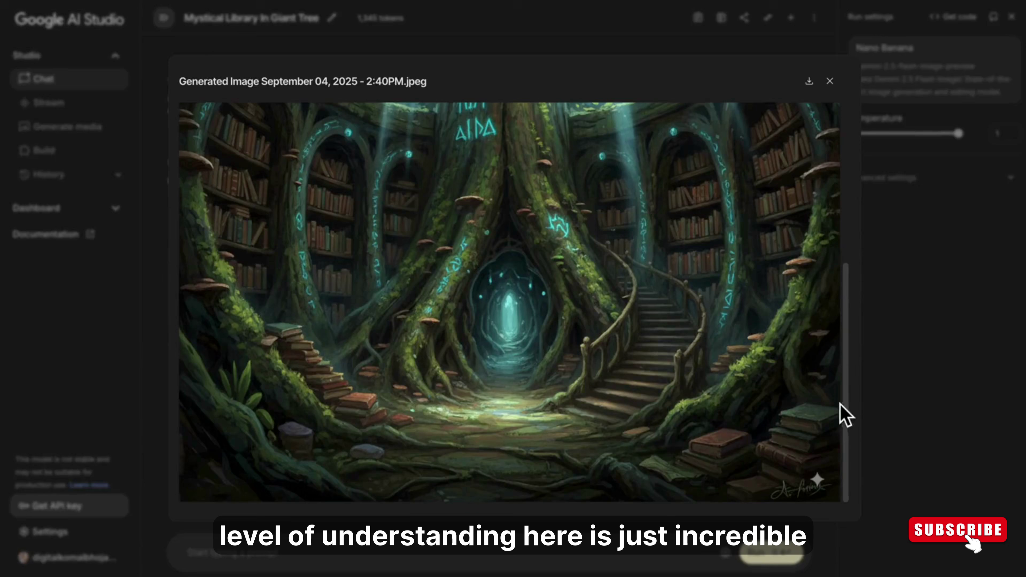
drag(840, 404, 832, 181)
click(847, 205)
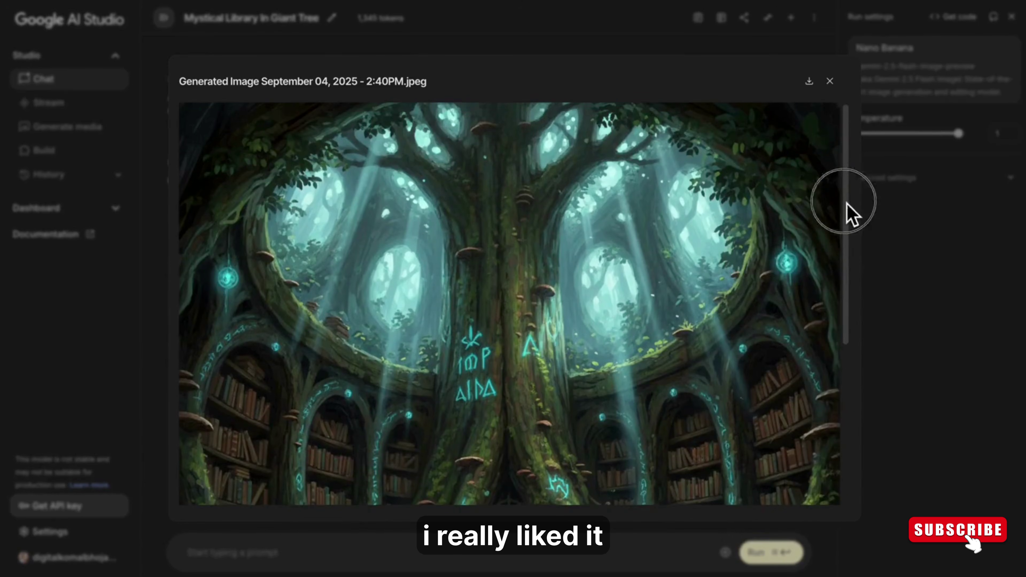
scroll(655, 234, down, 5)
click(830, 81)
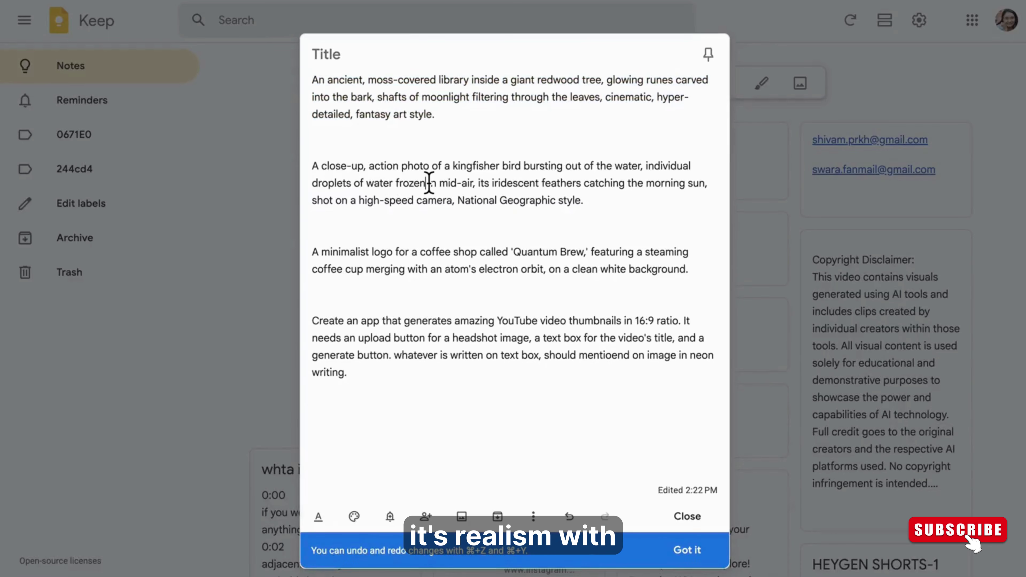
- Copy the close-up kingfisher action photo prompt from the Google Keep note and run it in the same Google AI Studio chat
triple_click(429, 182)
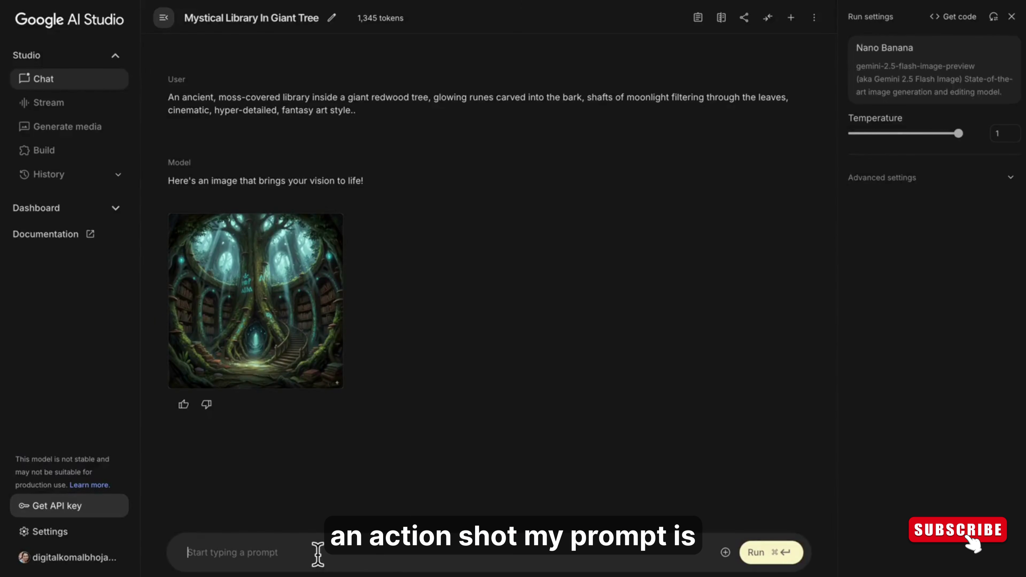
text(A close-up, action photo of a kingfisher bird bursting out of the water, individual droplets of water frozen in mid-air, its iridescent feathers catching the morning sun, shot on a high-speed camera, National Geographic style.)
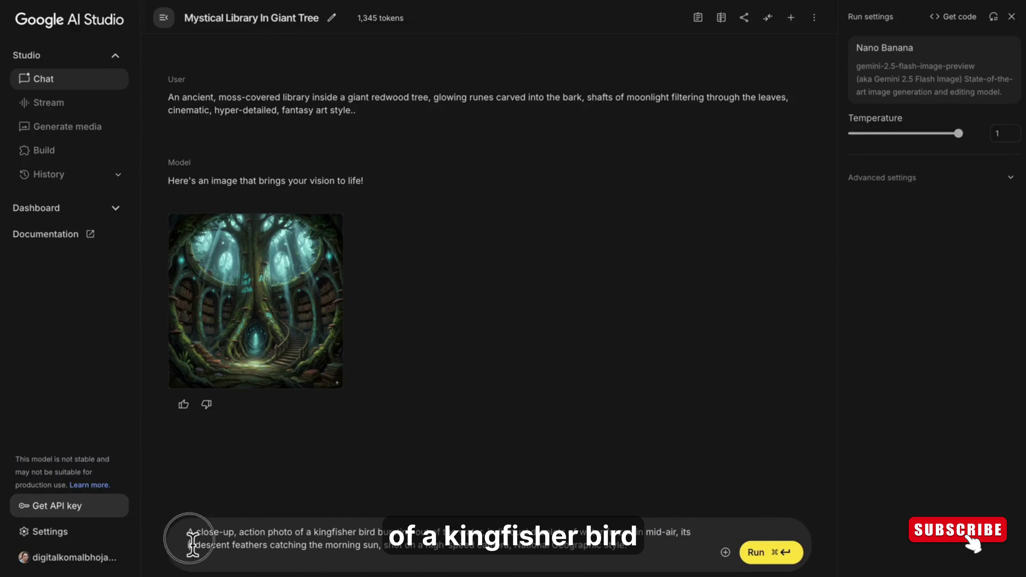
click(339, 536)
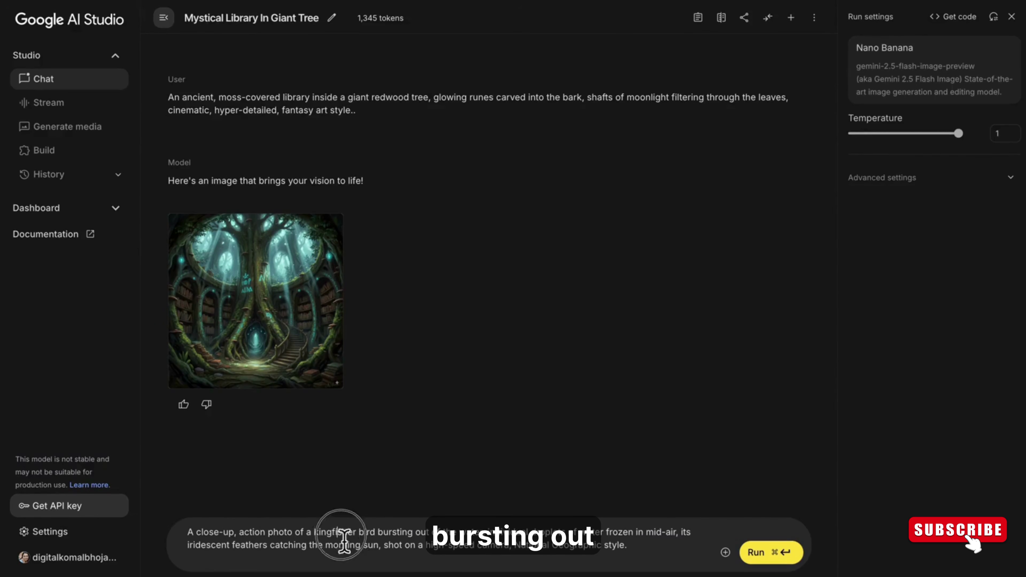
triple_click(543, 536)
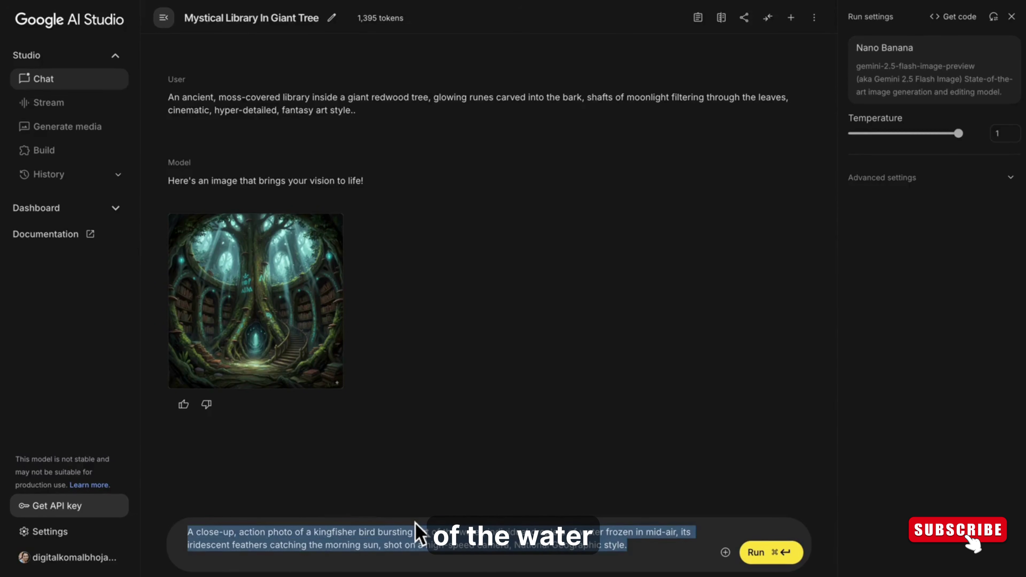
click(501, 535)
drag(501, 534, 650, 561)
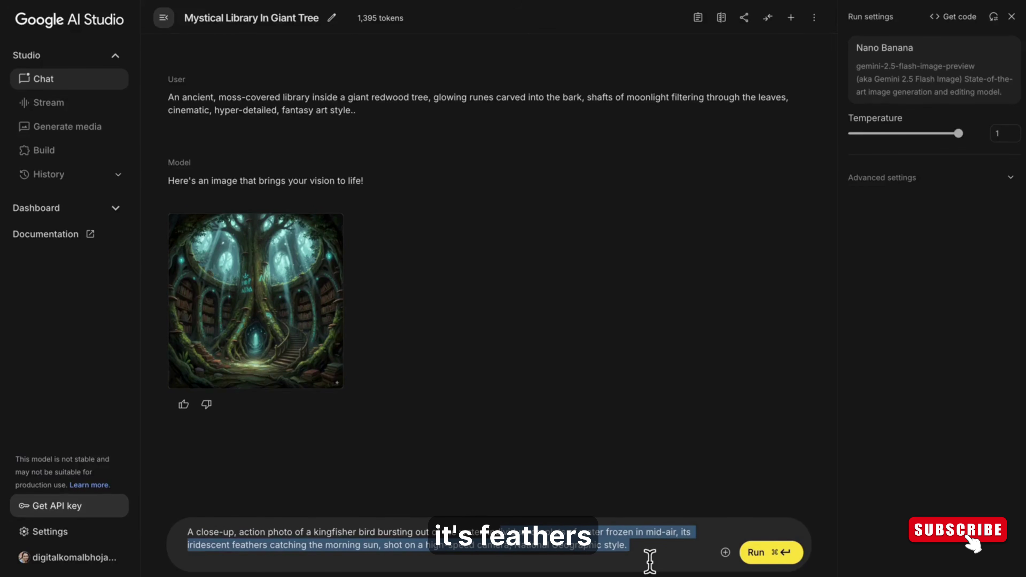
click(671, 545)
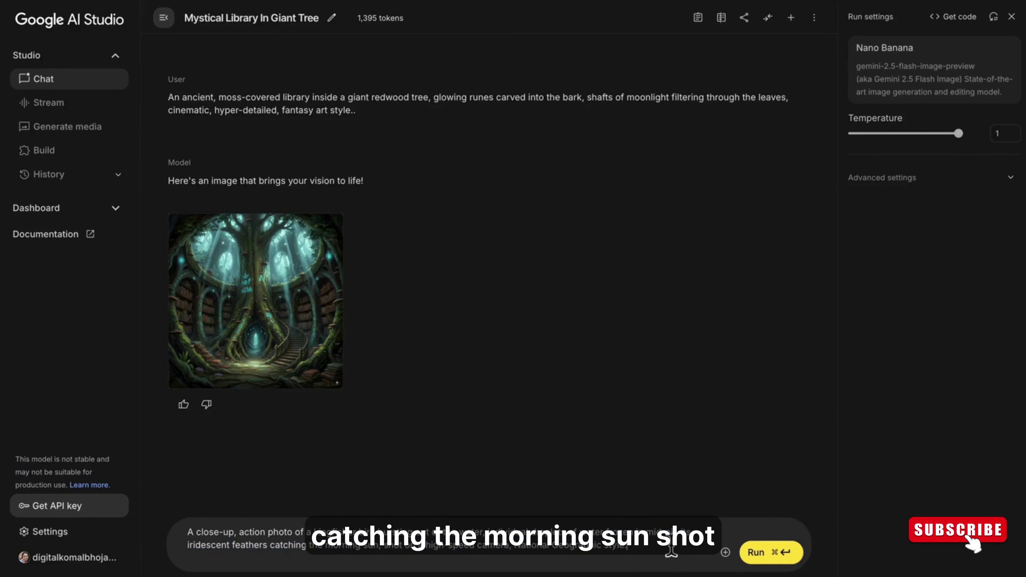
drag(683, 535, 637, 558)
click(637, 559)
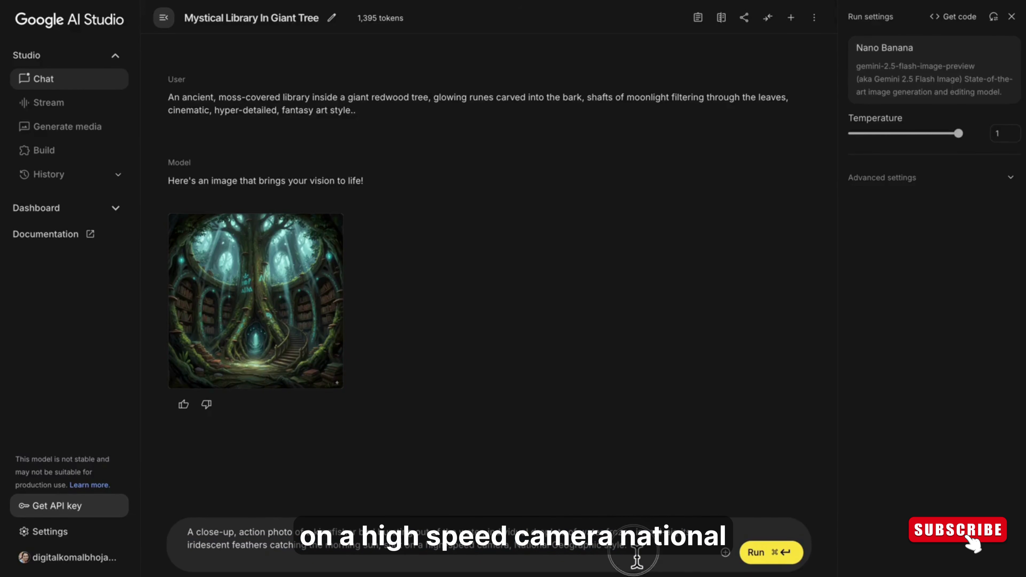
click(762, 564)
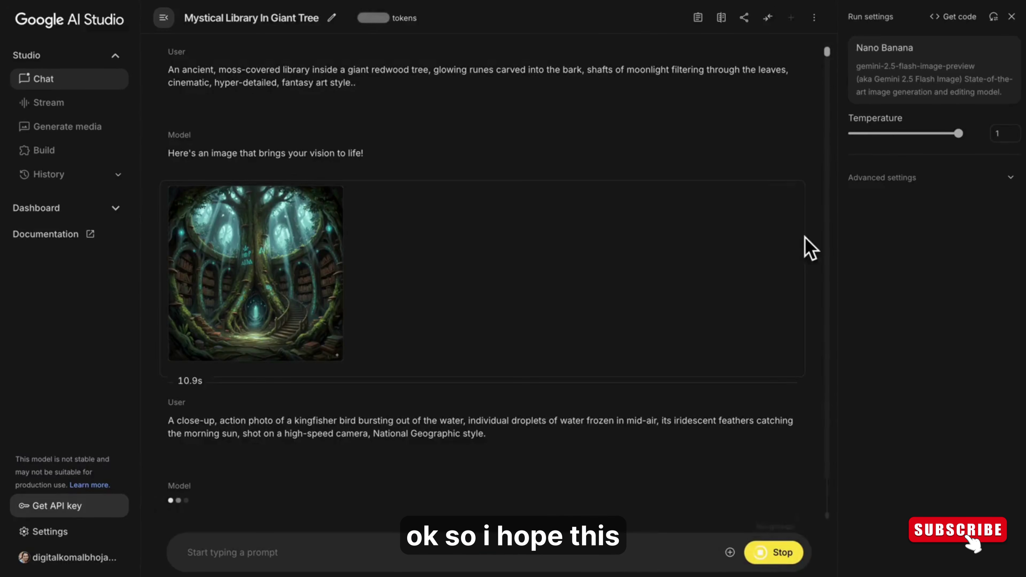
click(828, 54)
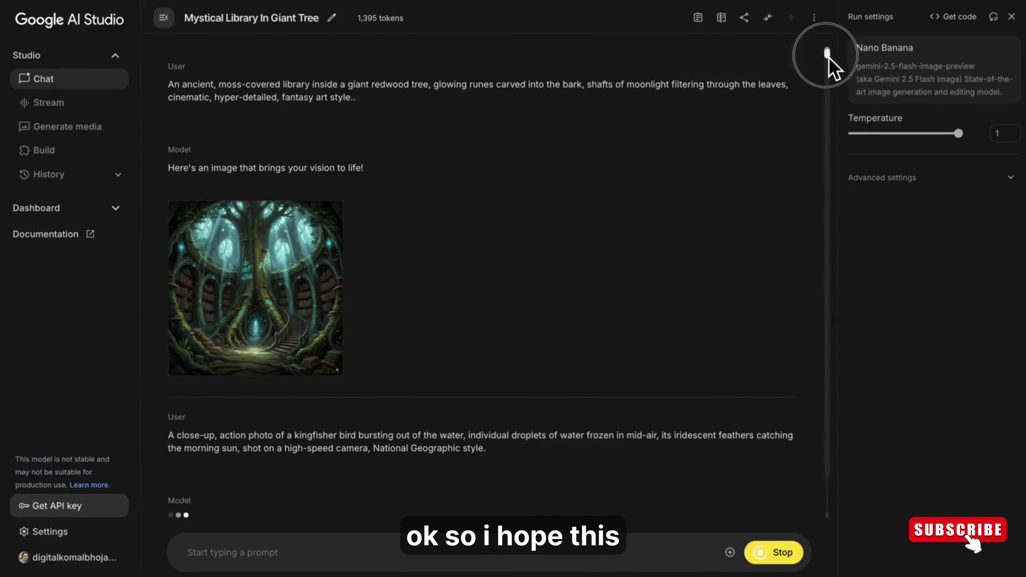
mouse_move(828, 58)
mouse_down()
mouse_move(831, 77)
mouse_move(824, 53)
mouse_up()
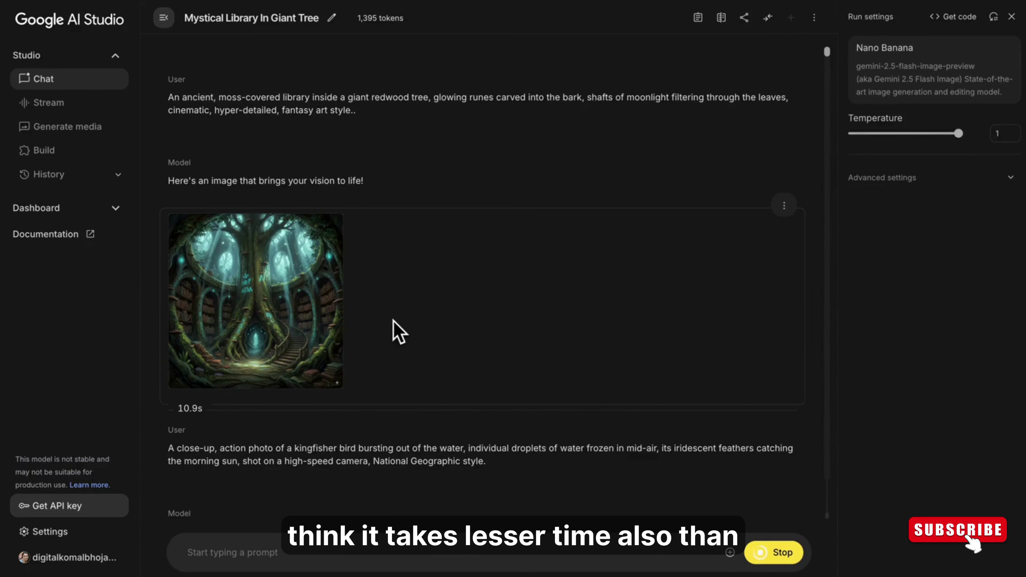
mouse_move(329, 313)
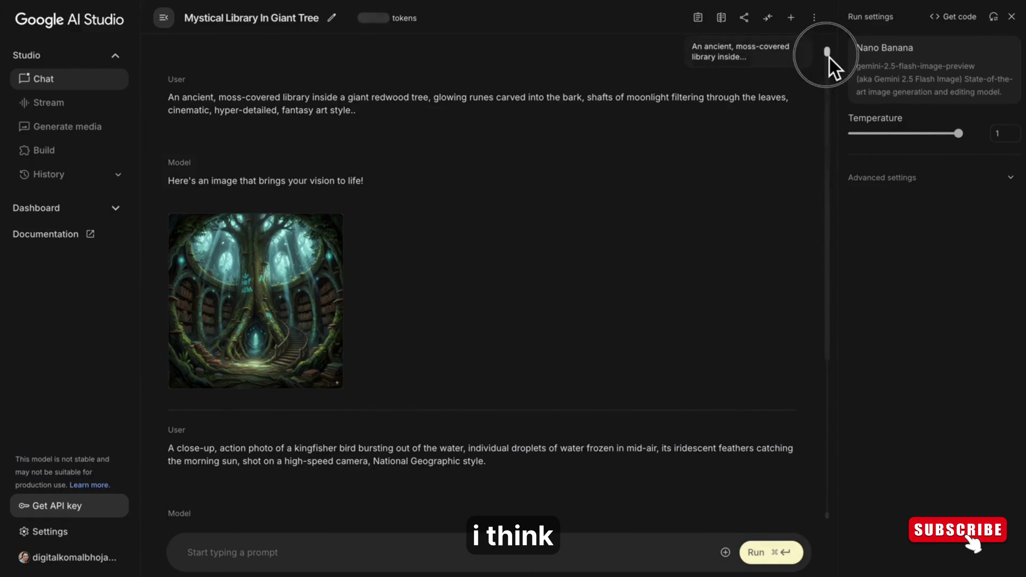
- Enlarge the generated kingfisher image, examine it from top to bottom, and close the preview
mouse_move(829, 58)
mouse_down()
mouse_move(830, 93)
mouse_move(828, 35)
mouse_up()
scroll(828, 51, up, 1)
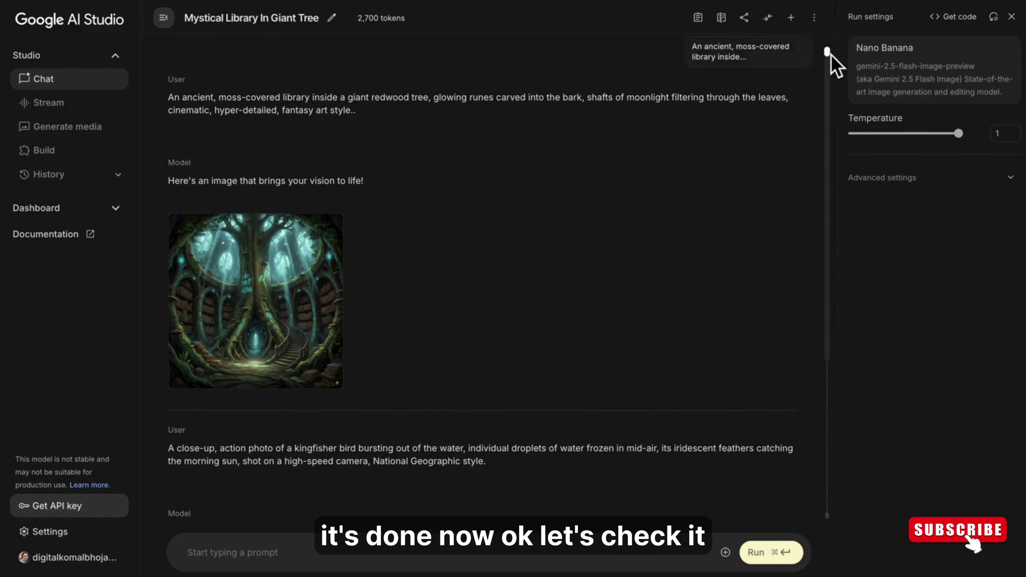
click(828, 52)
scroll(830, 51, up, 1)
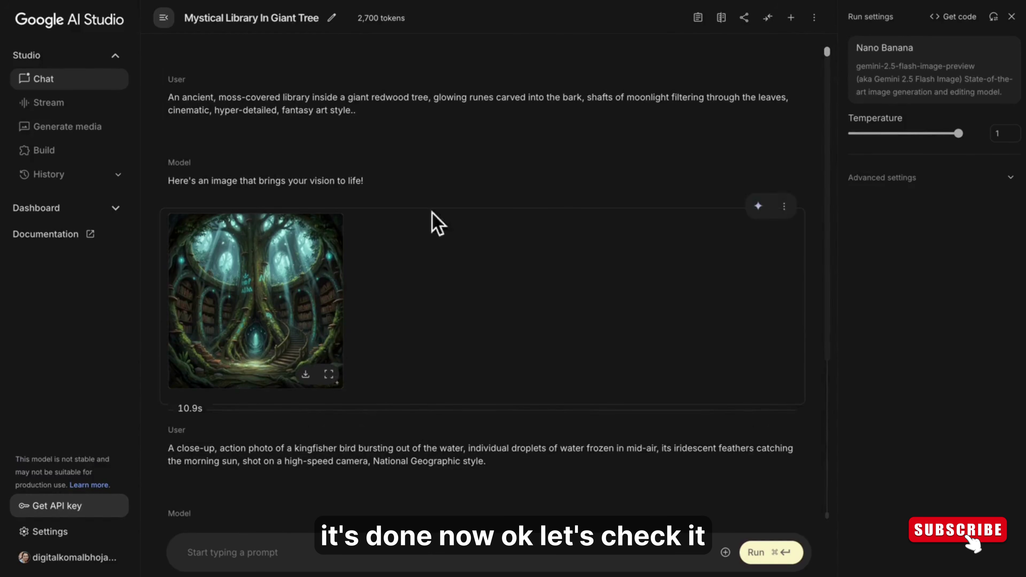
scroll(830, 67, down, 1)
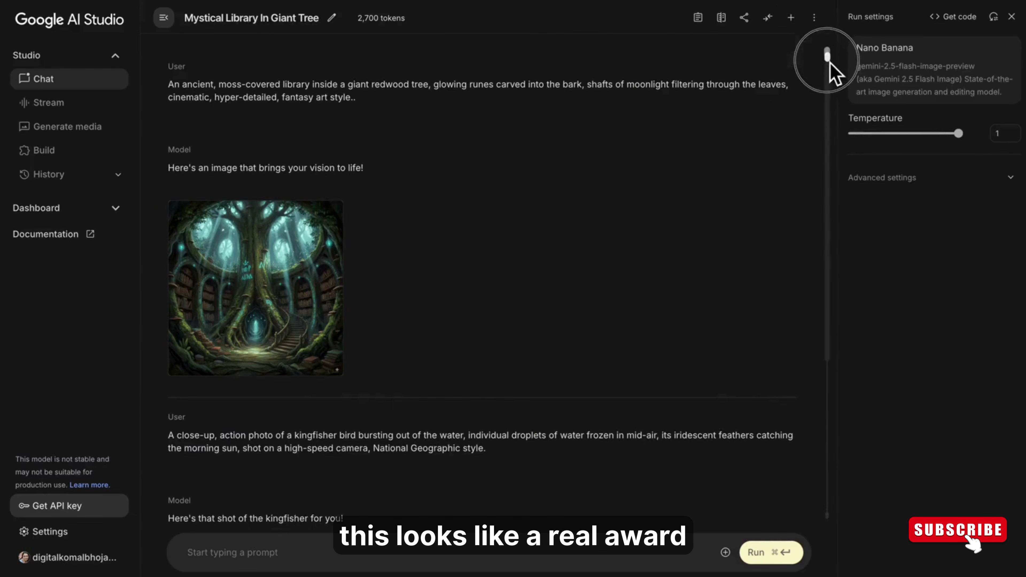
click(829, 315)
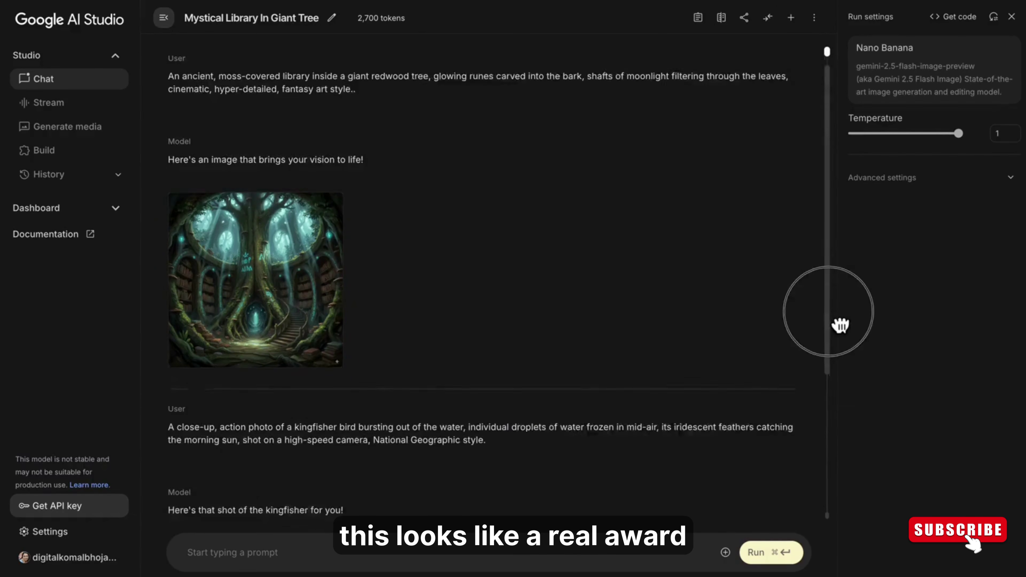
click(303, 473)
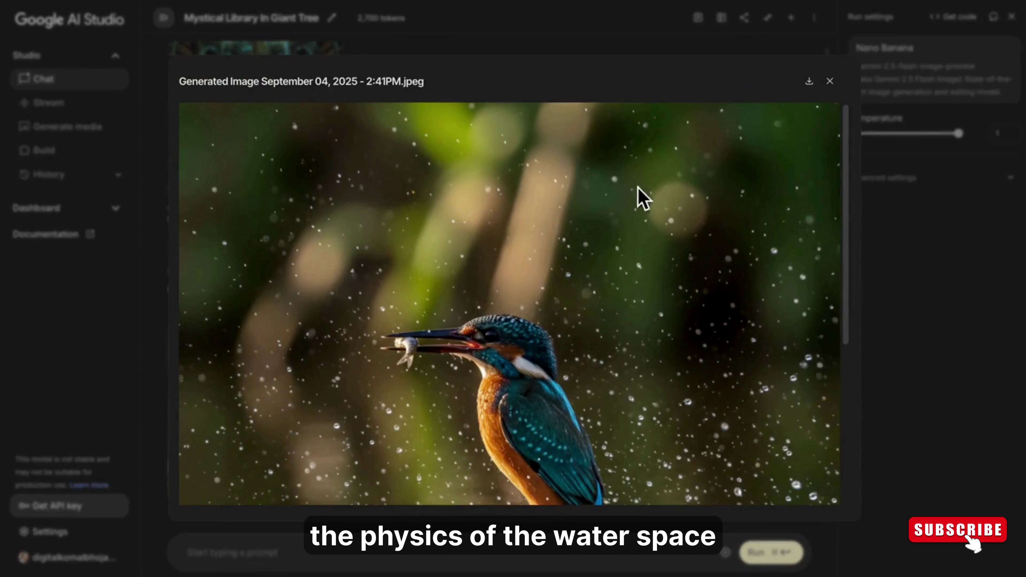
drag(848, 215, 846, 406)
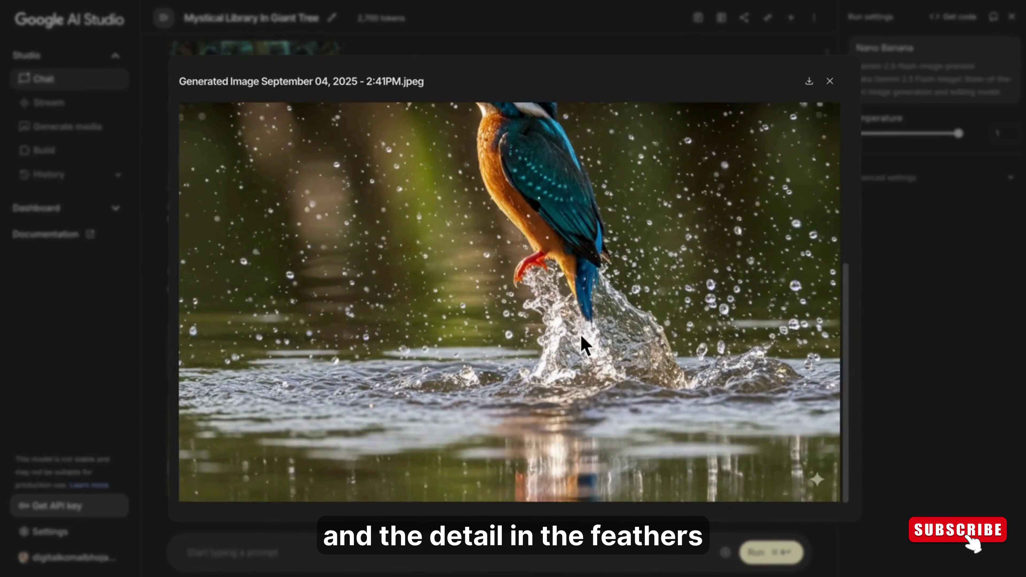
drag(851, 365, 843, 211)
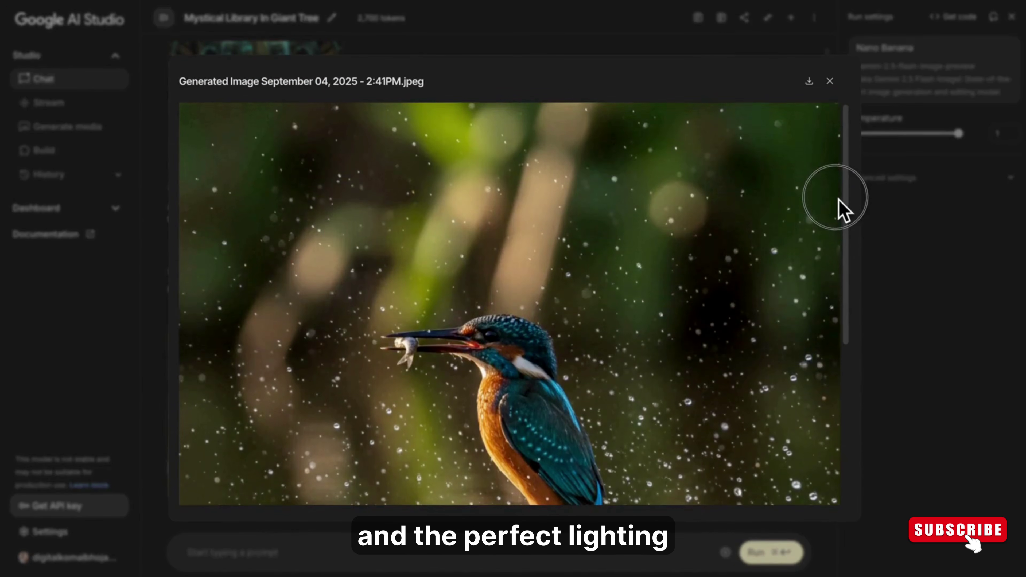
click(830, 81)
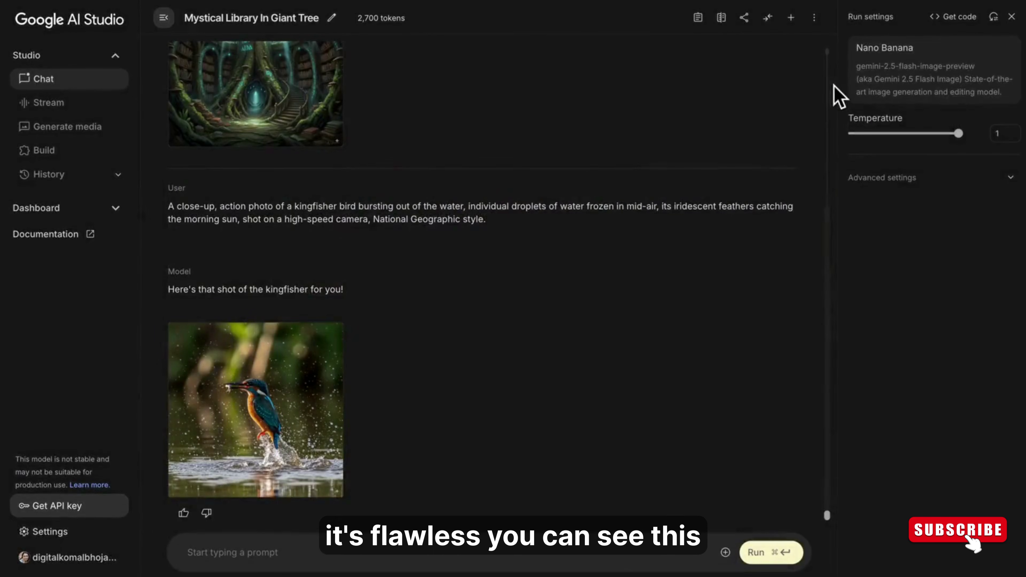
- Reopen the kingfisher image at full size, inspect the water splash and feathers, and close it
click(289, 420)
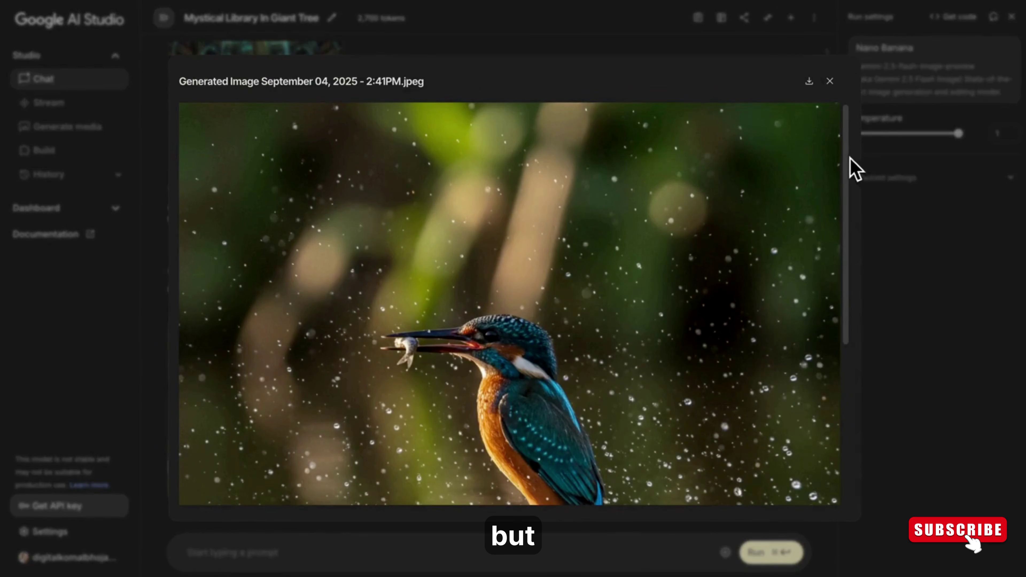
drag(852, 167, 845, 384)
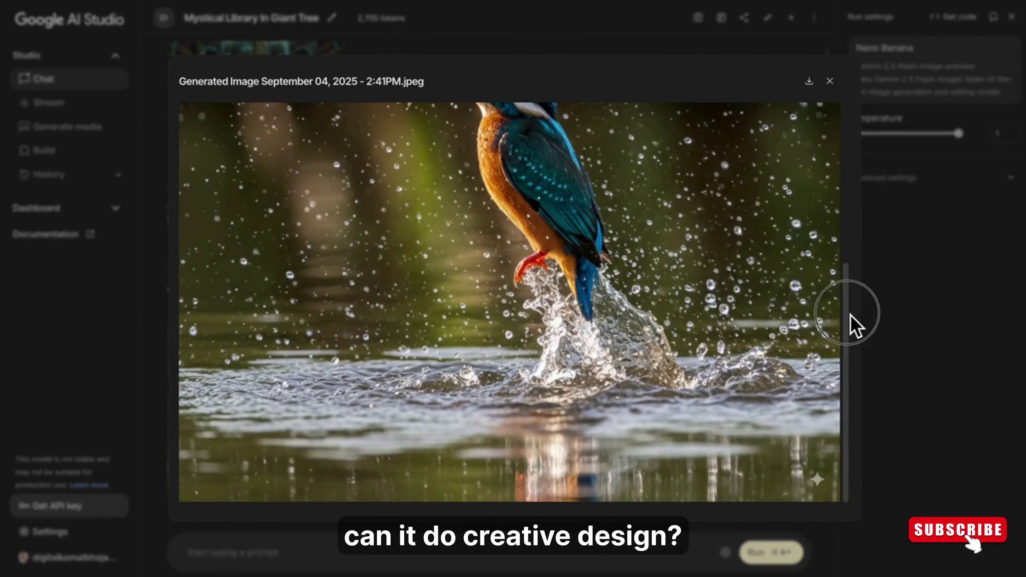
drag(849, 324, 841, 245)
click(837, 83)
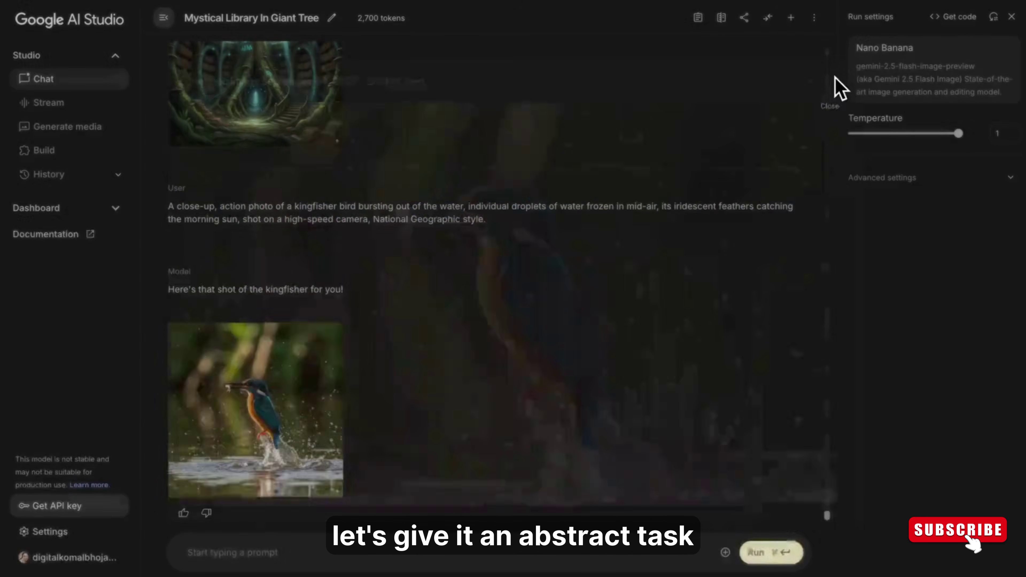
- View the redwood library image enlarged once more, close it, and bring up the kingfisher preview
click(272, 105)
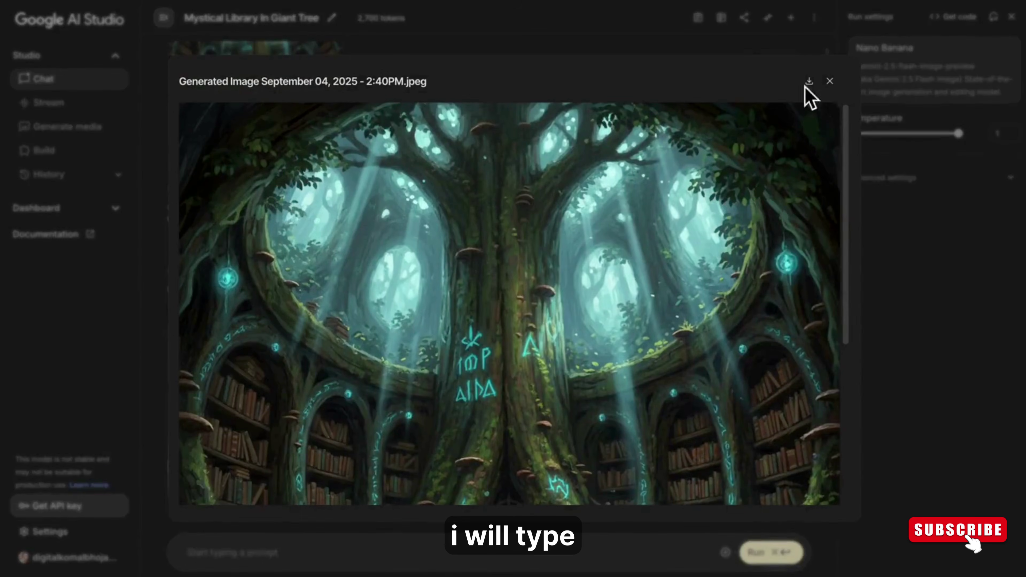
click(830, 81)
click(210, 483)
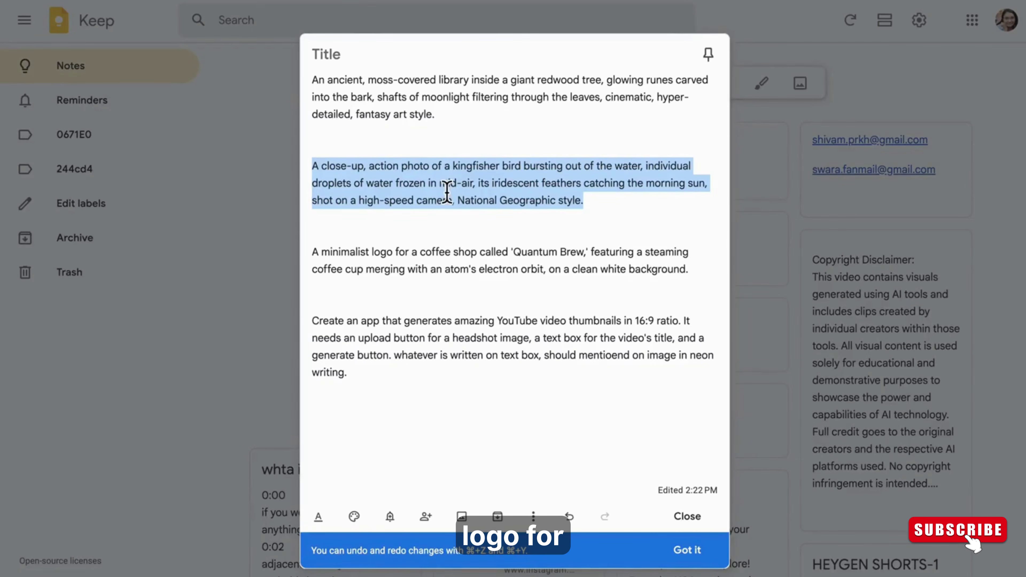
- Copy the minimalist 'Quantum Brew' coffee shop logo prompt from the Google Keep note and run it in the same Google AI Studio chat
double_click(403, 258)
triple_click(403, 261)
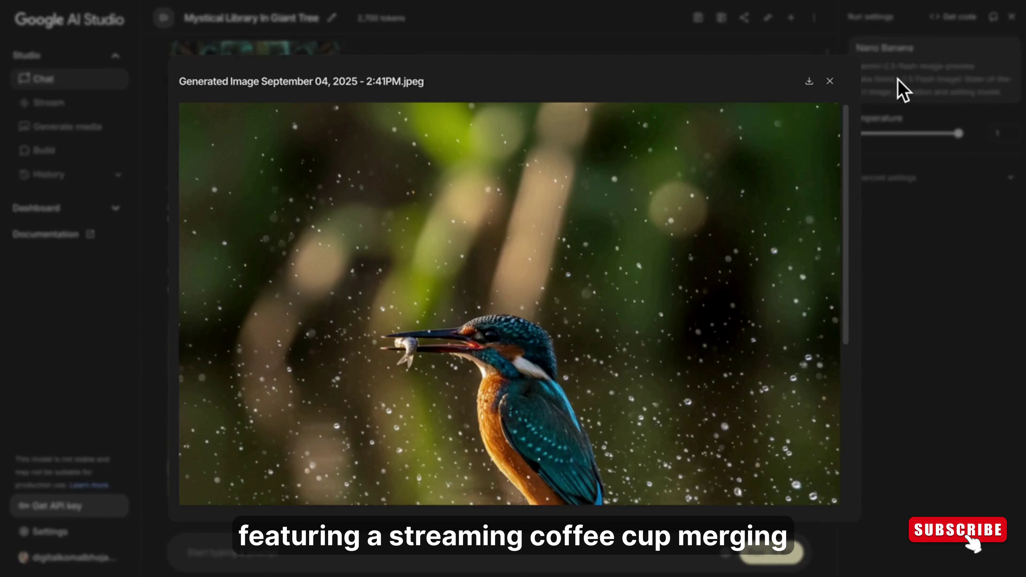
click(830, 81)
click(270, 553)
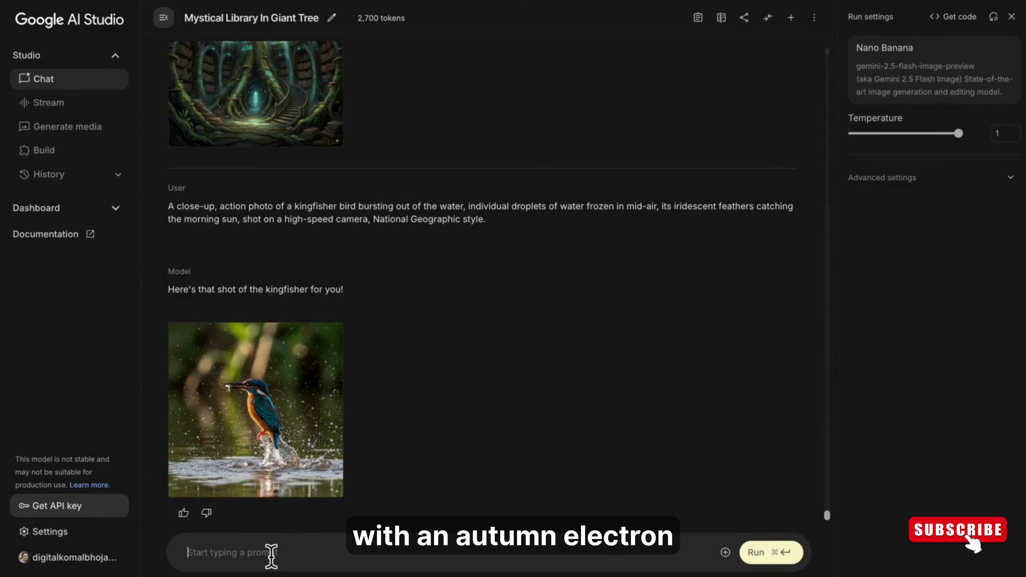
key(super+v)
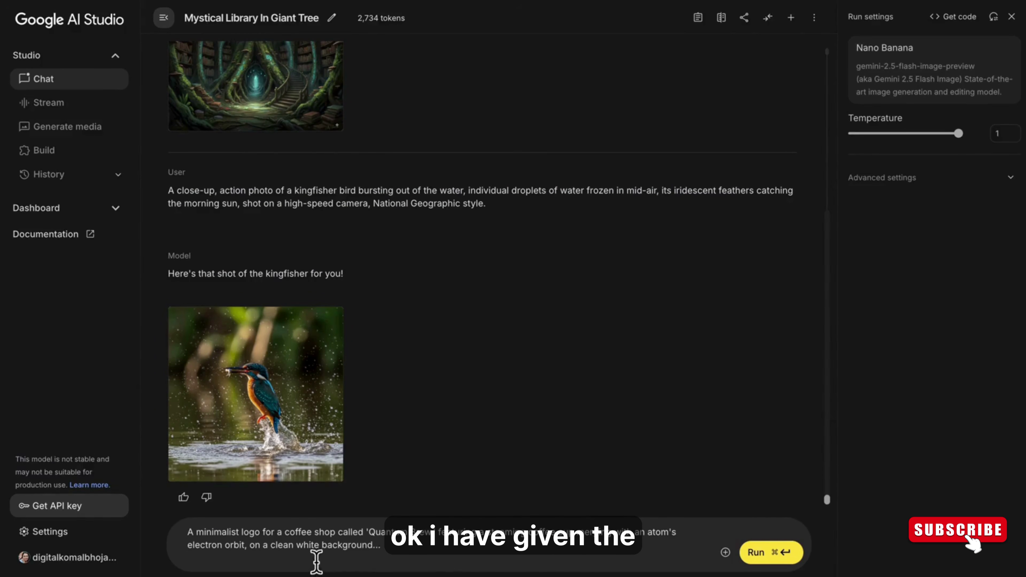
click(762, 555)
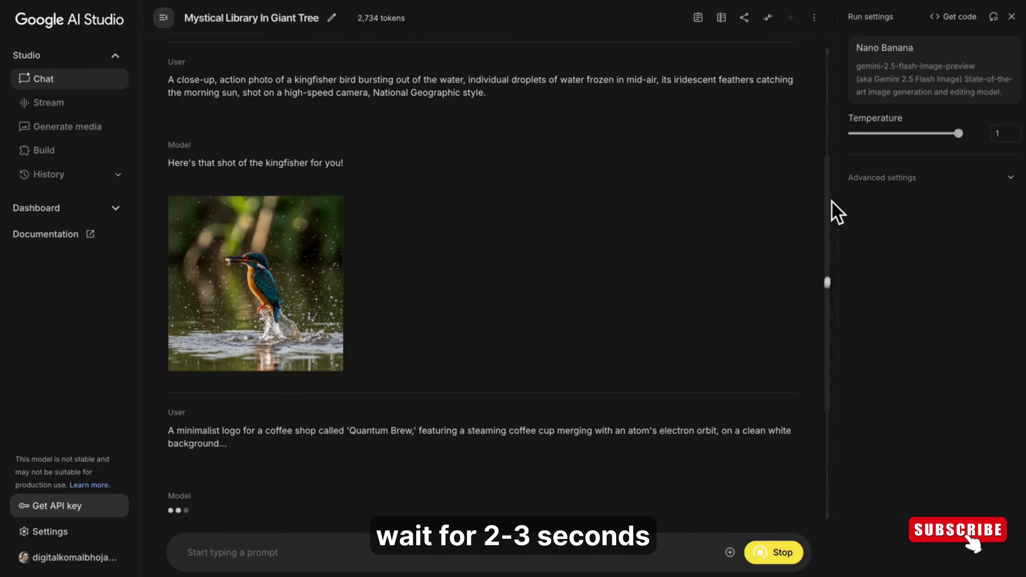
- Show the kingfisher image enlarged while the logo generates, and close the preview
click(280, 268)
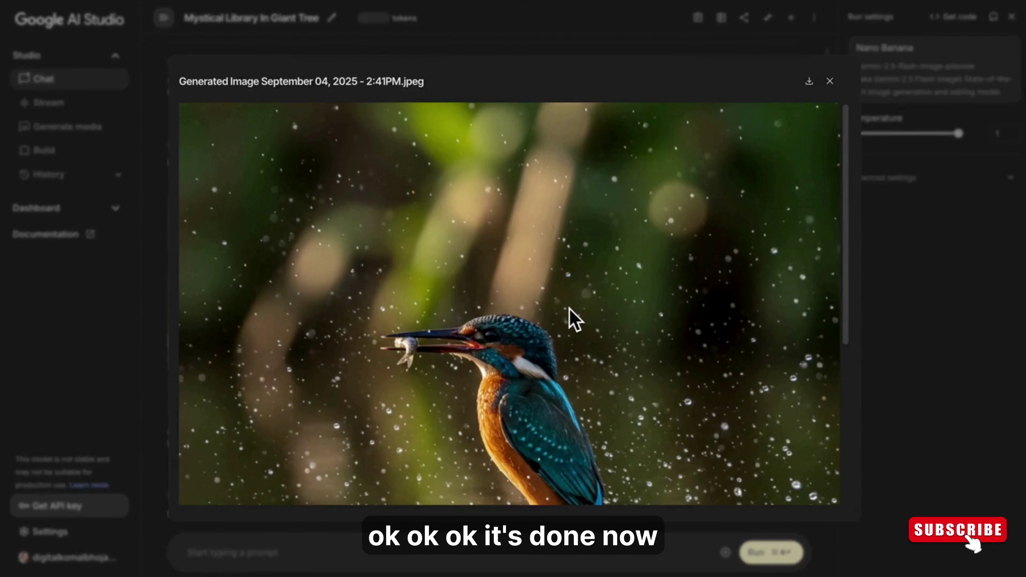
click(832, 82)
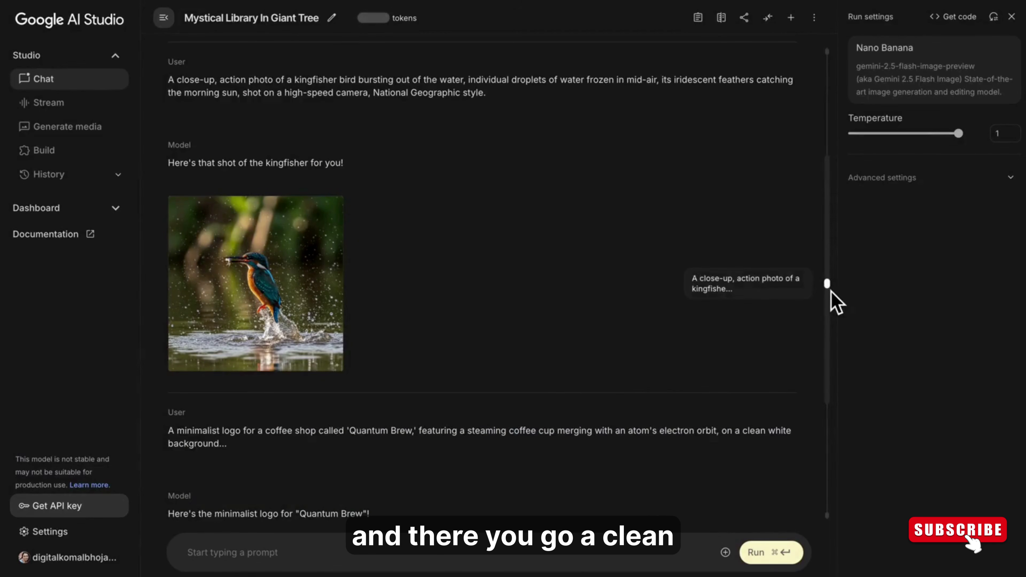
- Enlarge the generated Quantum Brew logo, examine the cup, electron orbit and lettering, and close the preview
click(606, 456)
scroll(607, 456, down, 5)
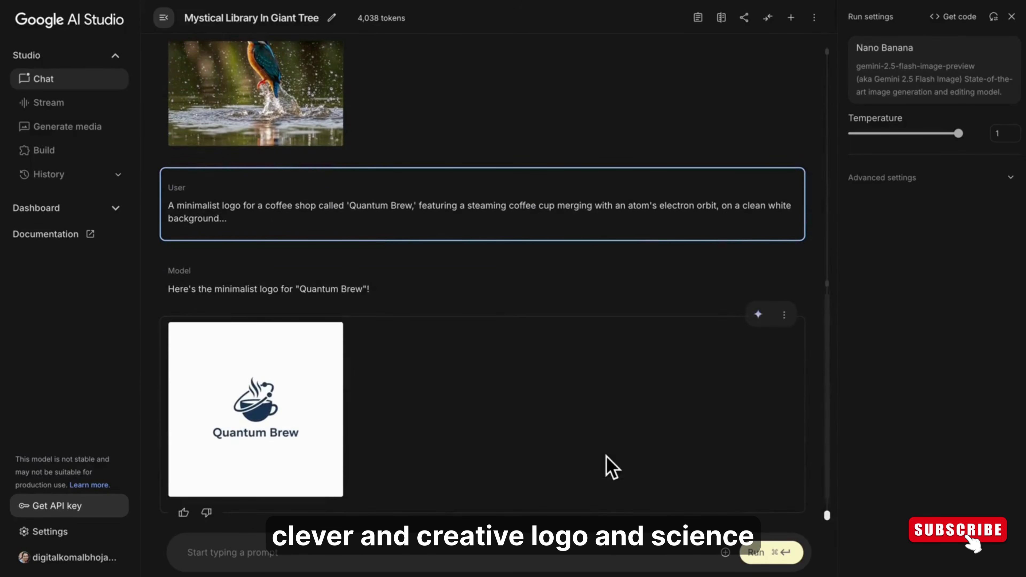
click(263, 454)
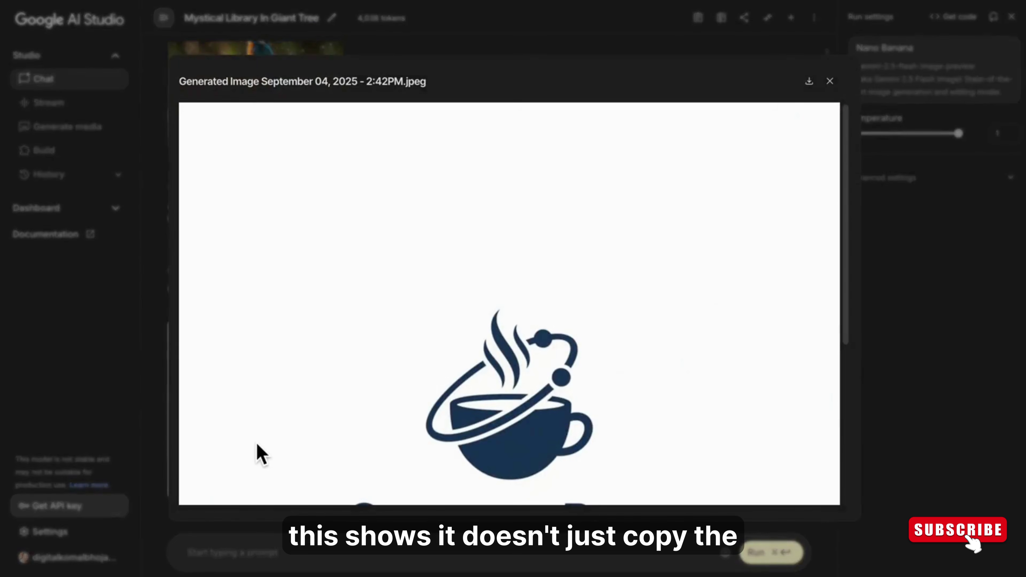
drag(847, 180, 847, 271)
click(847, 286)
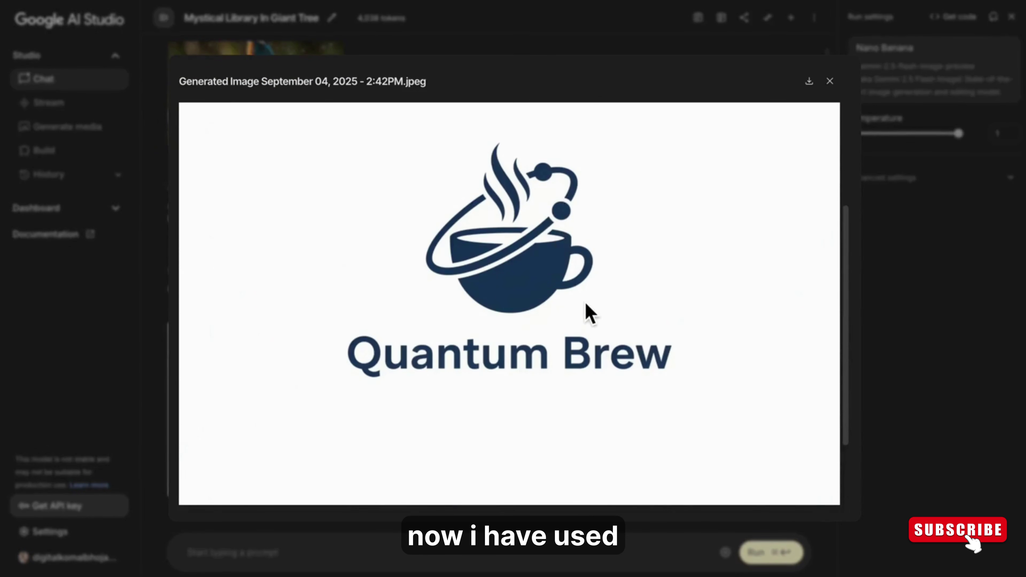
click(830, 82)
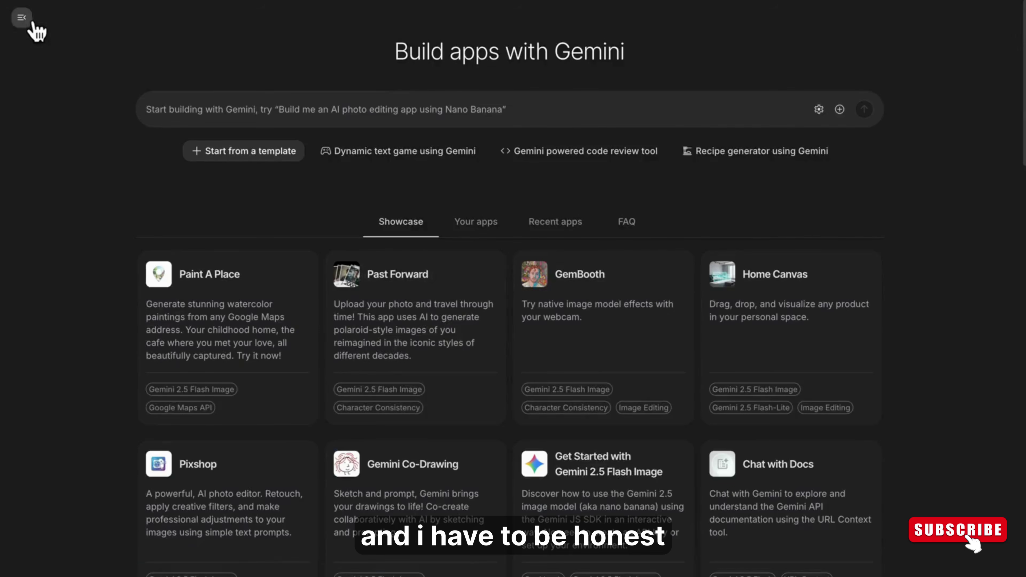
- Browse the generative media examples and open the Douro River pencil sketch example
click(33, 24)
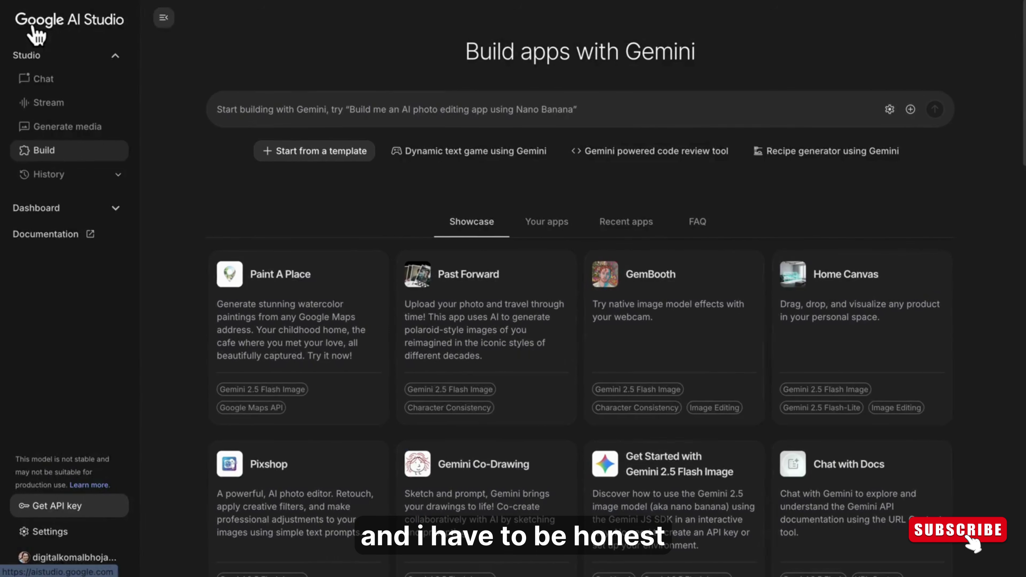
click(69, 128)
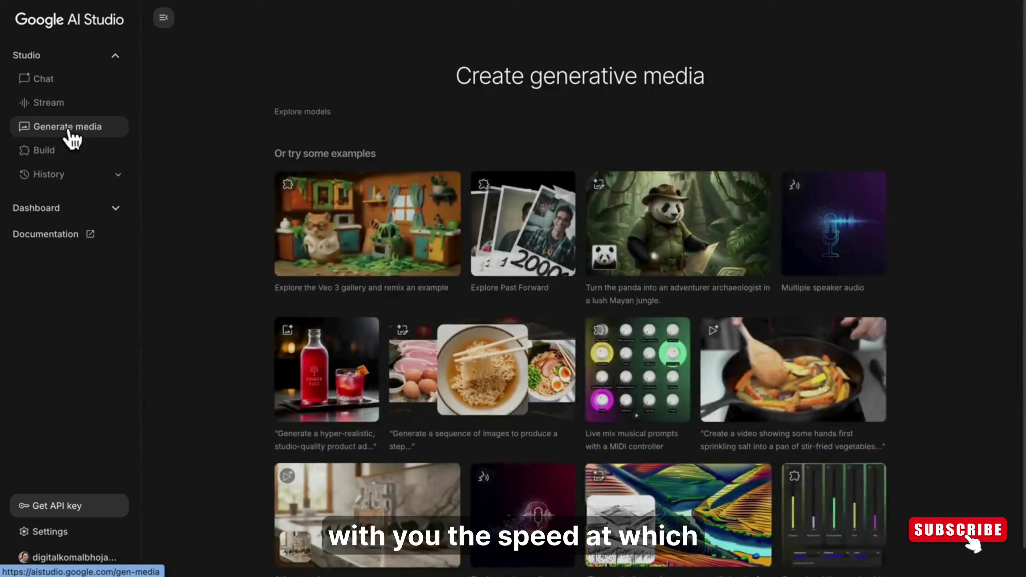
scroll(581, 307, down, 4)
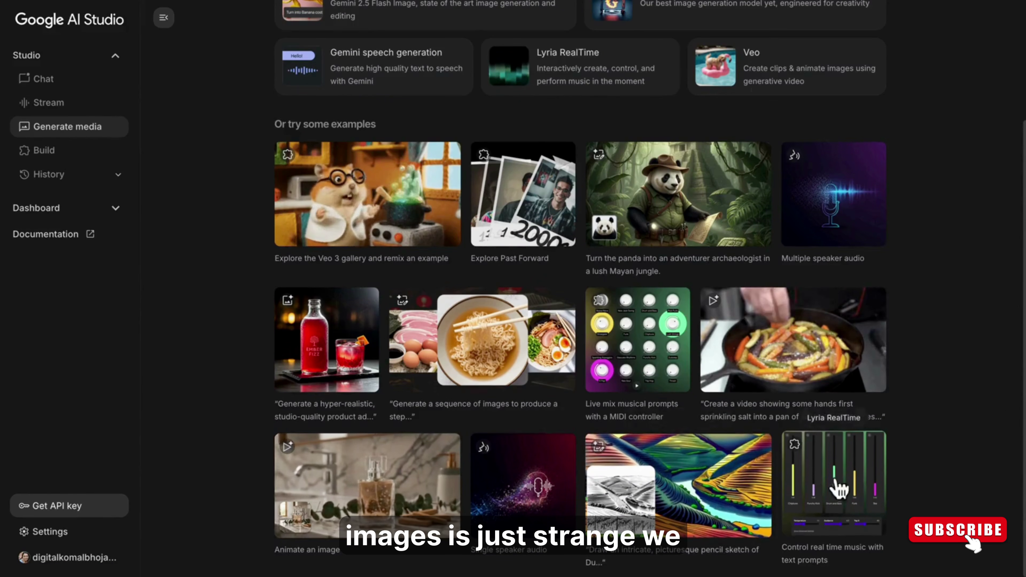
click(709, 488)
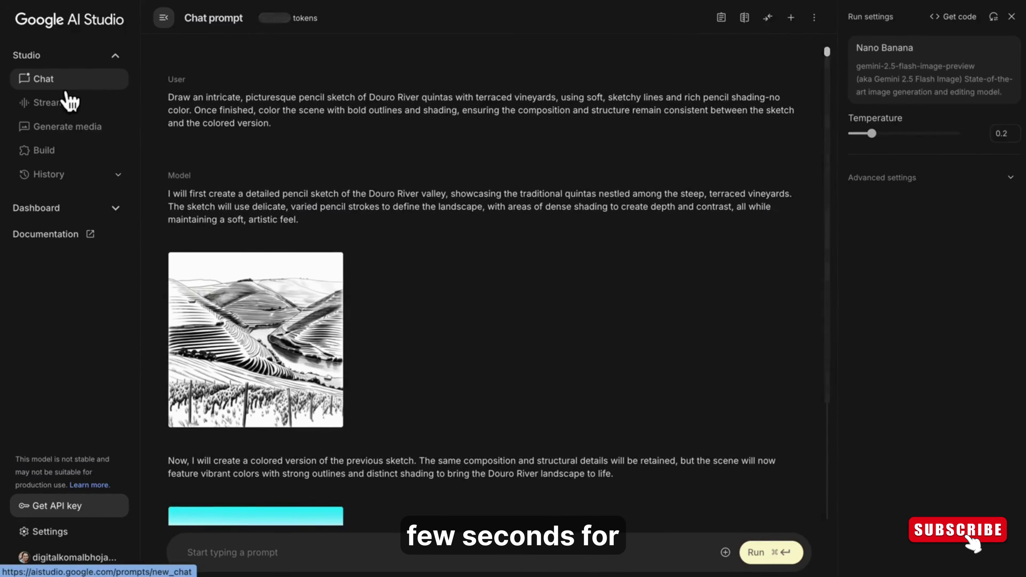
- Start a new chat with the banana-in-a-costume example prompt, and return to browse the generative media examples
click(68, 83)
click(356, 348)
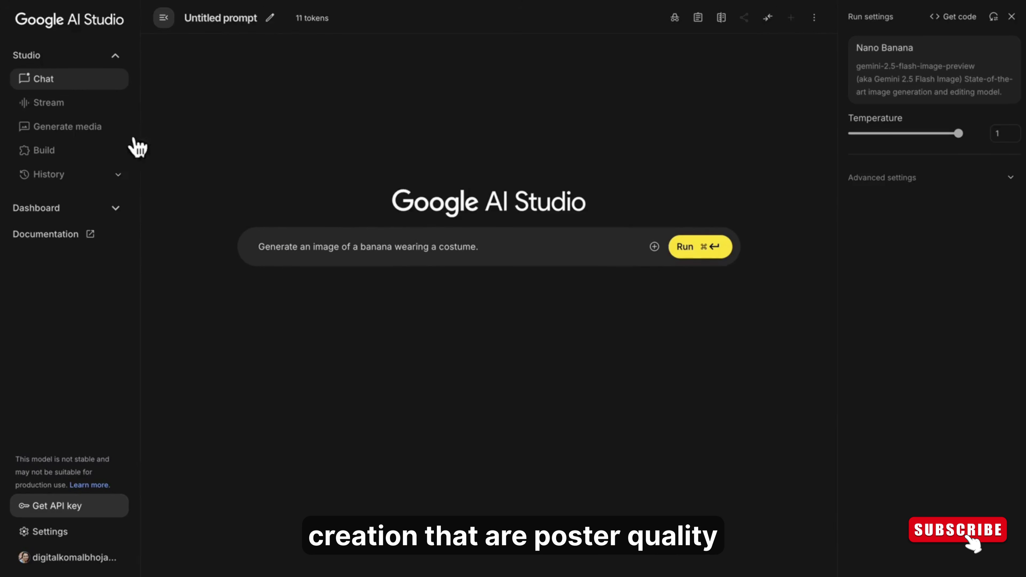
click(66, 128)
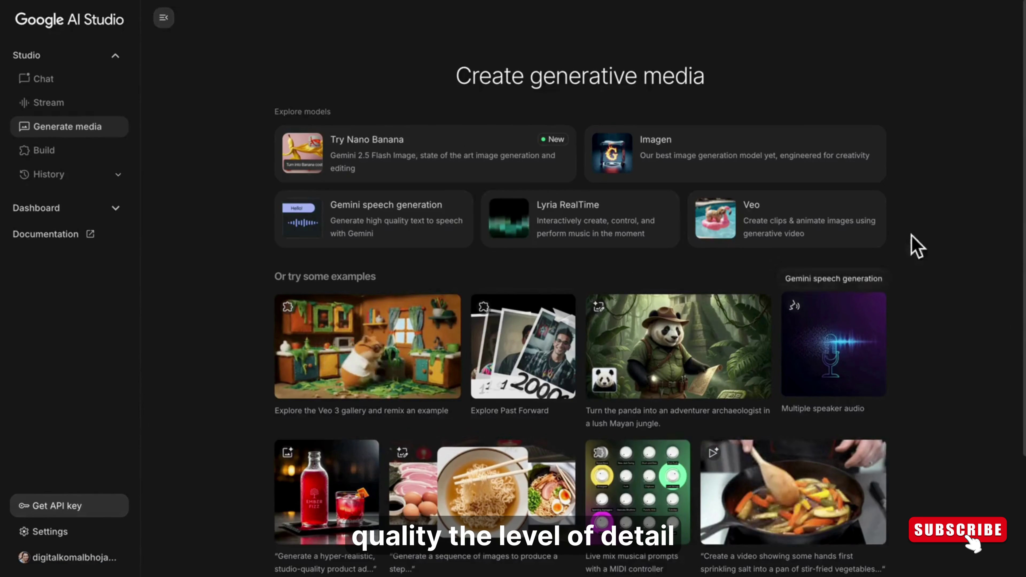
scroll(1000, 248, down, 4)
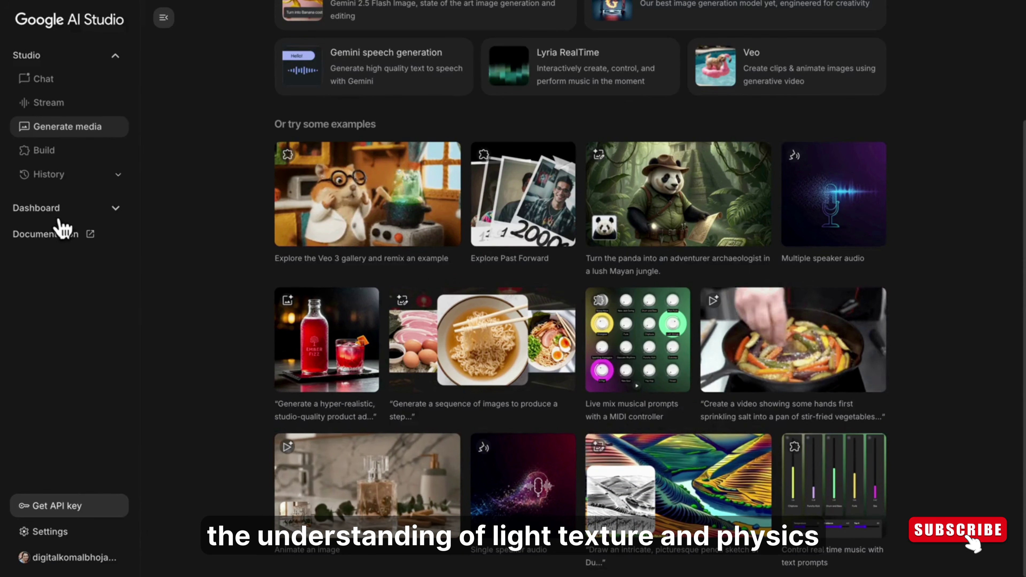
- Reopen the Mystical Library In Giant Tree chat from the history and examine its kingfisher image at full size before closing it
click(67, 178)
click(413, 135)
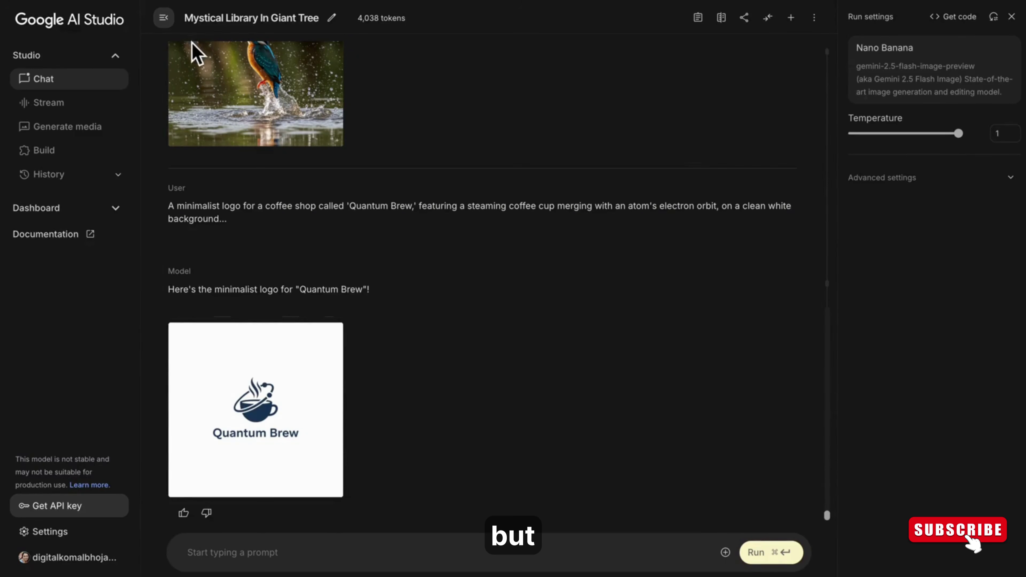
click(236, 99)
click(850, 199)
drag(850, 199, 854, 328)
click(843, 89)
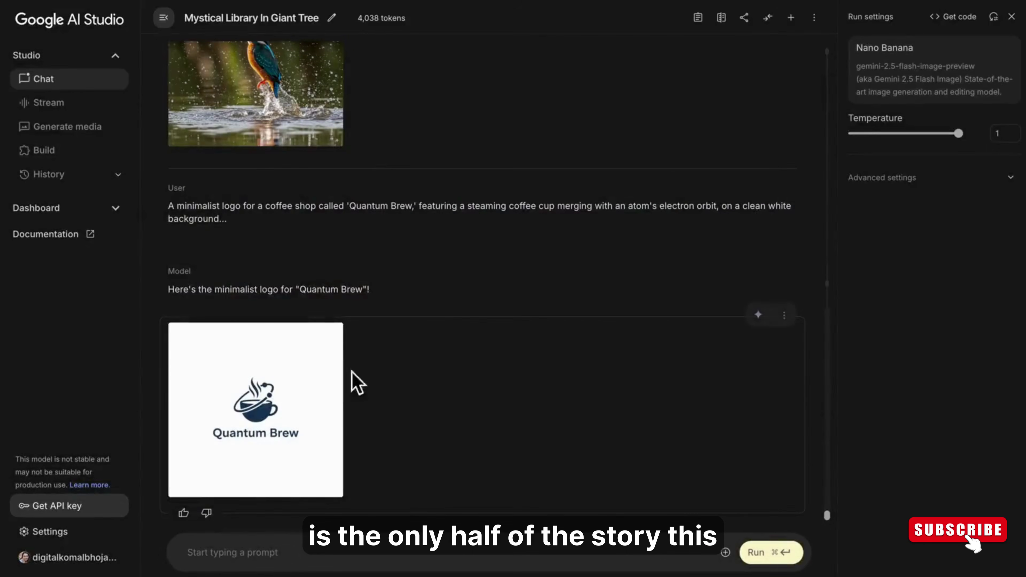
- Enlarge the Quantum Brew logo in the chat, look over the full-size image and close the preview
click(356, 383)
drag(847, 227, 848, 286)
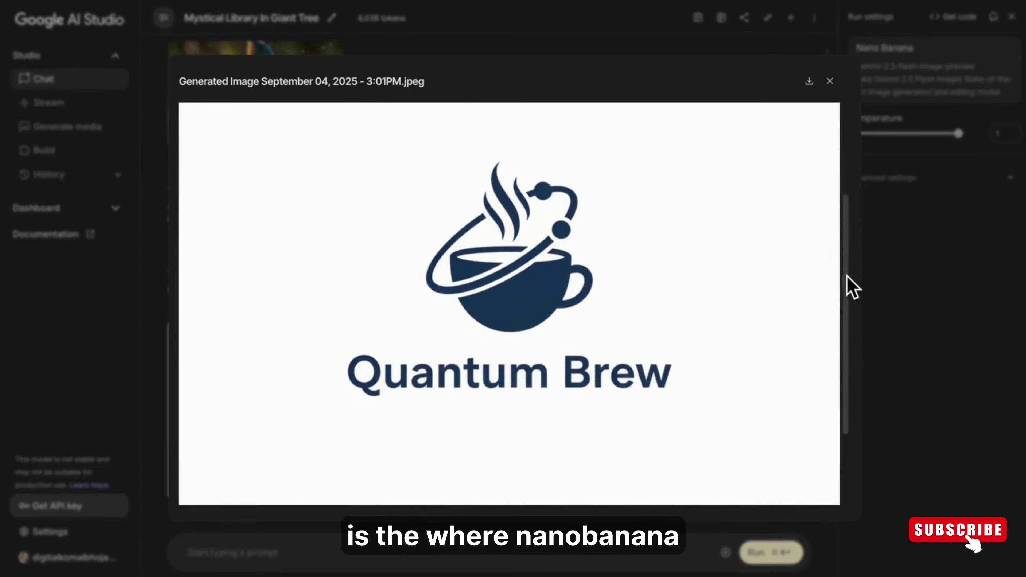
click(830, 81)
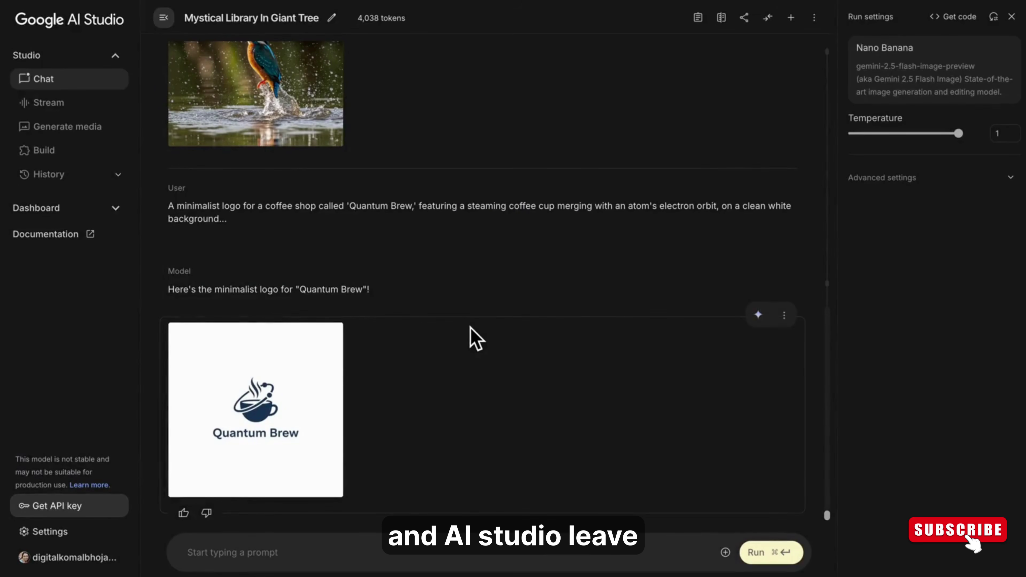
- Open the Build area, check the personal and recent app lists, and return to the showcase apps
click(57, 161)
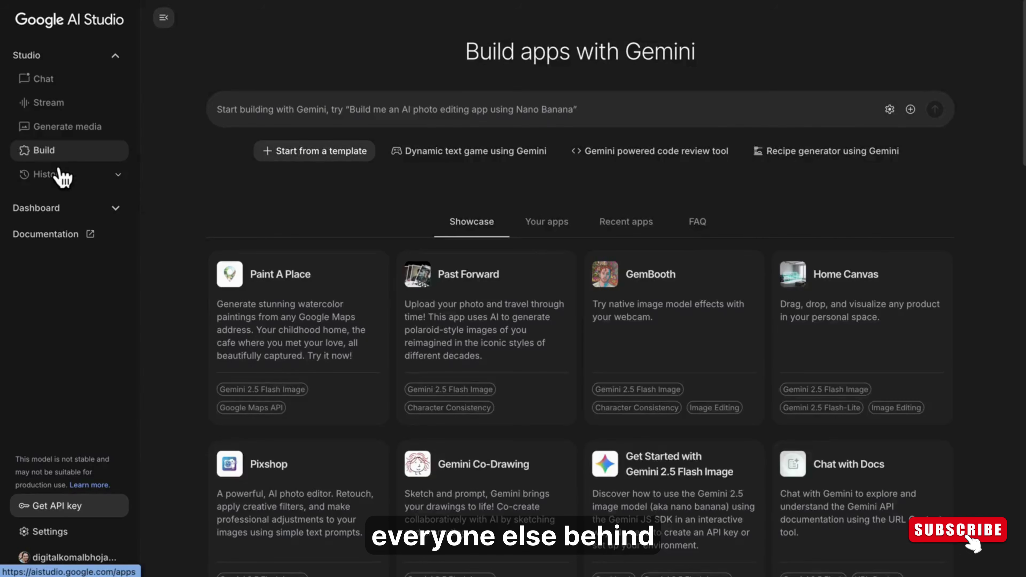
click(581, 235)
click(640, 232)
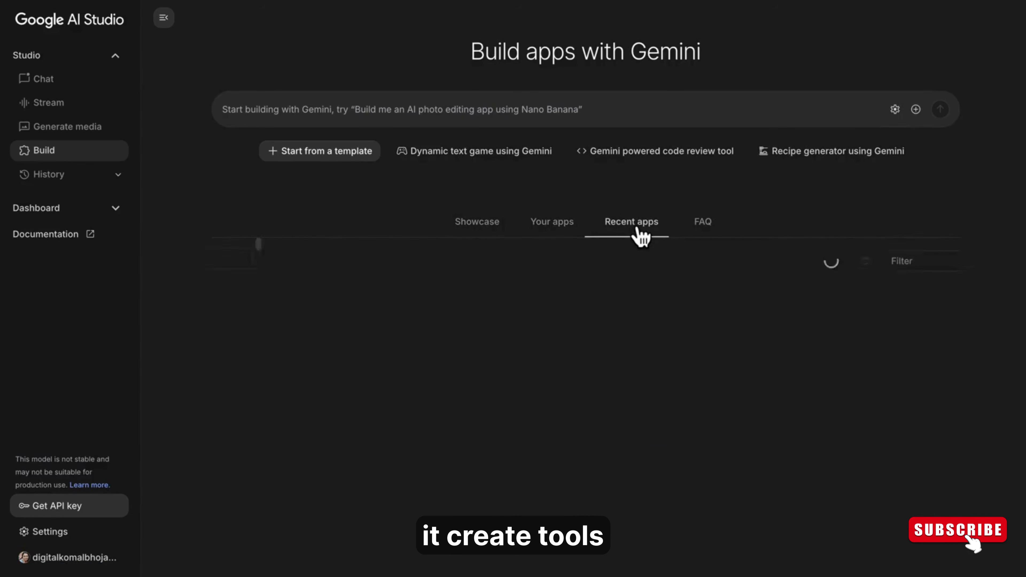
click(498, 231)
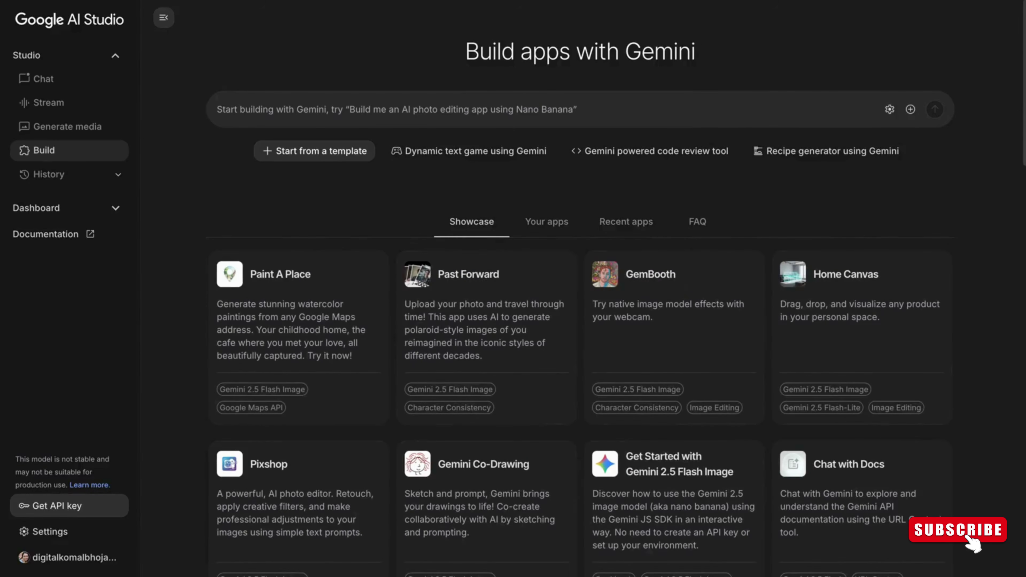
- Open the Pixshop showcase app and upload Bytes.png from the Downloads folder into it
scroll(1010, 146, down, 5)
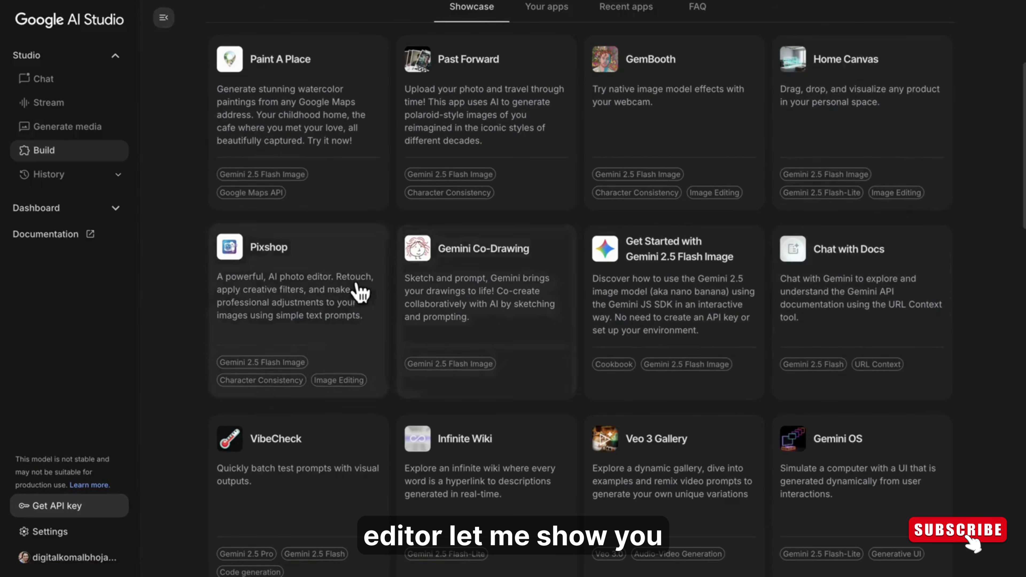
click(360, 292)
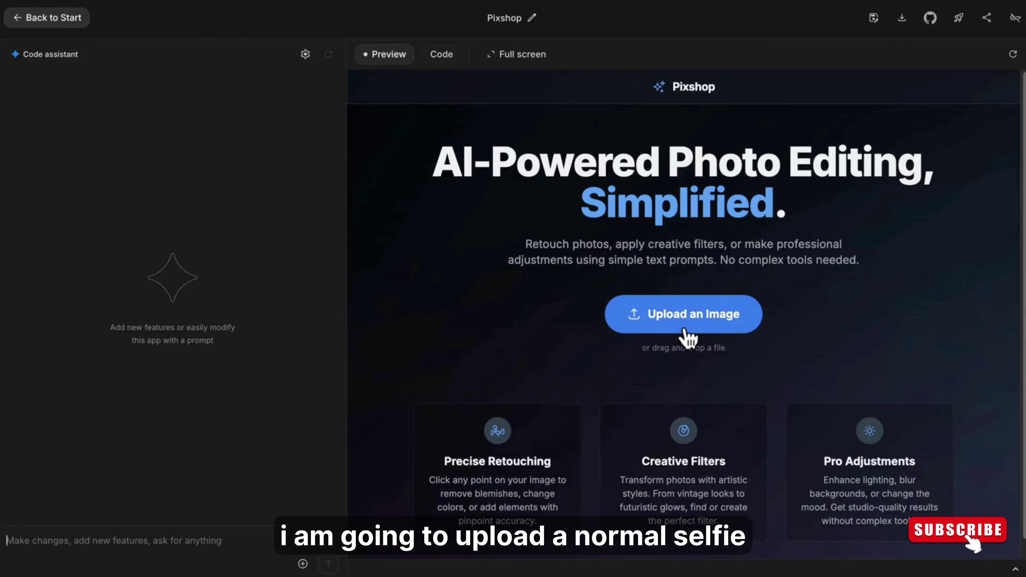
click(698, 326)
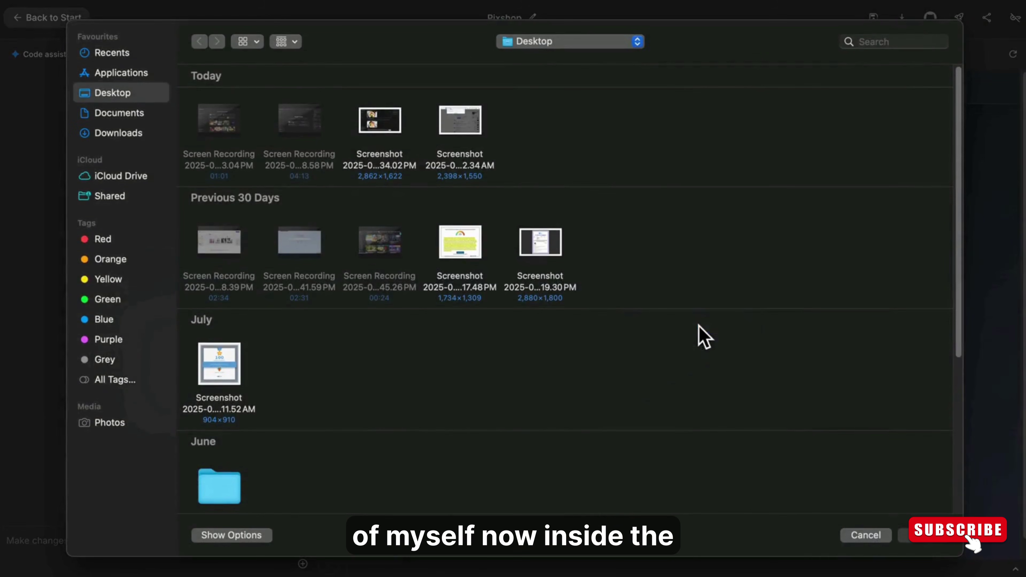
click(113, 134)
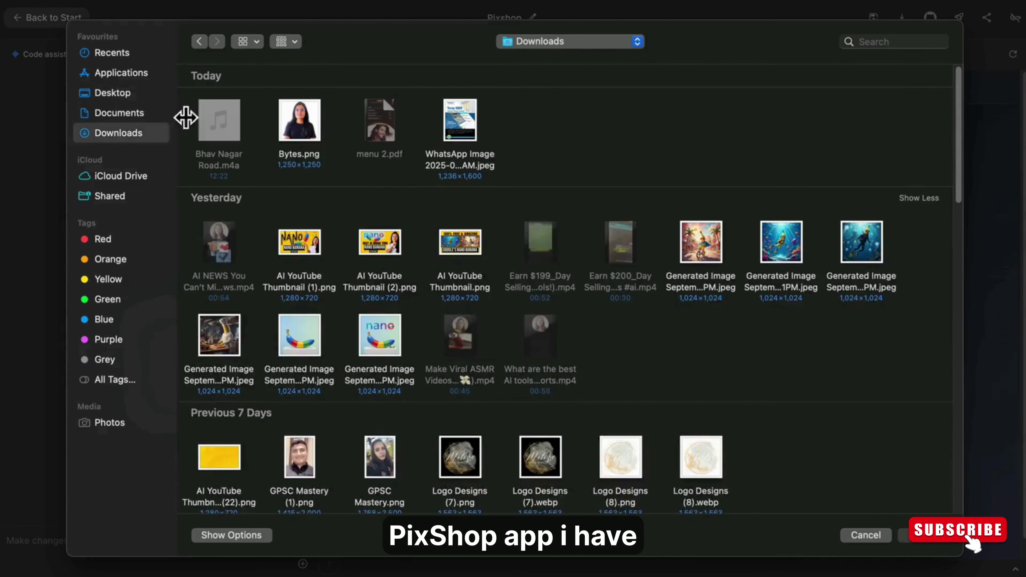
click(313, 140)
click(930, 541)
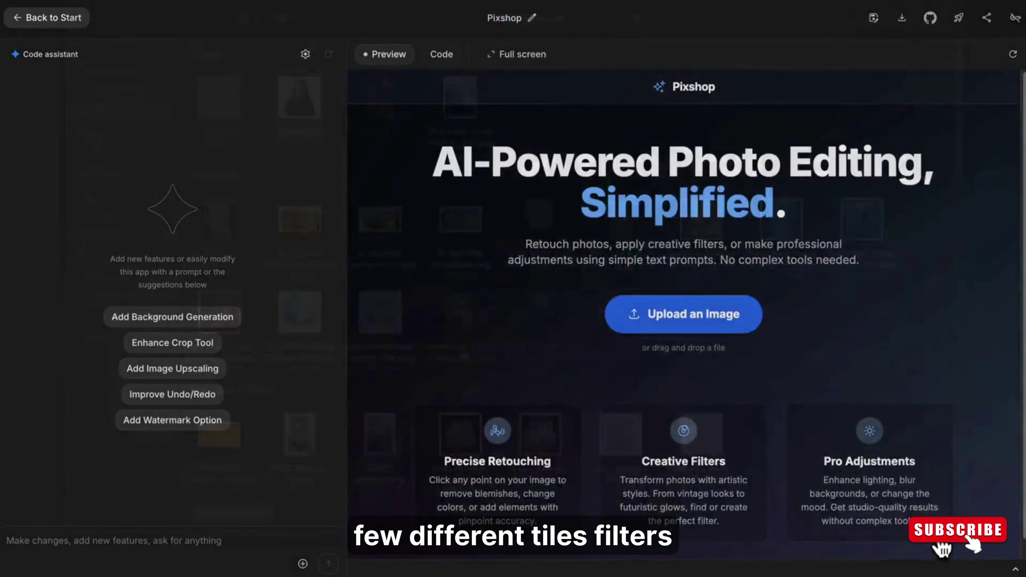
- Look through Pixshop's editing modes, including the professional adjustment options, for the uploaded portrait
scroll(683, 283, down, 2)
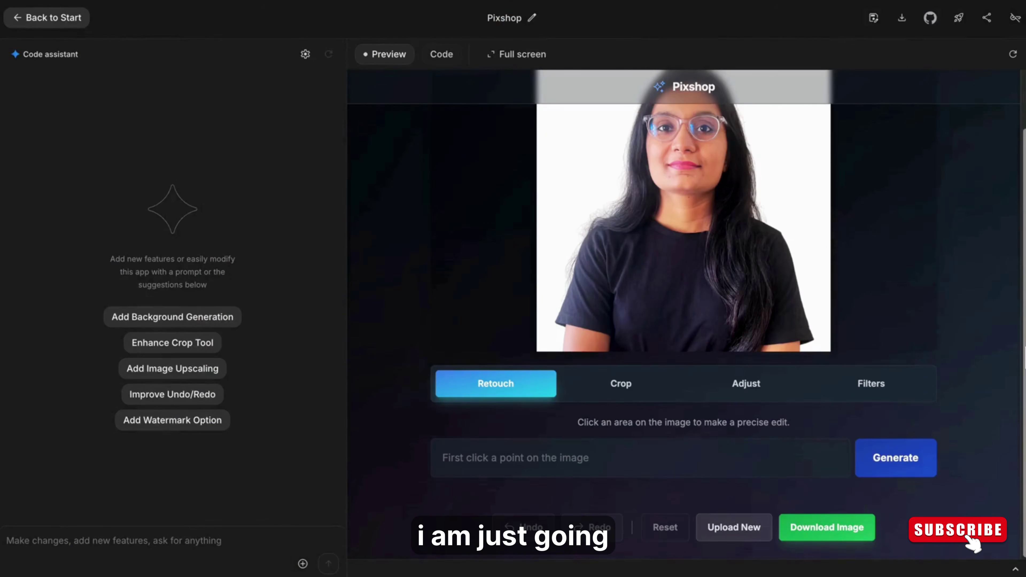
click(679, 389)
click(740, 394)
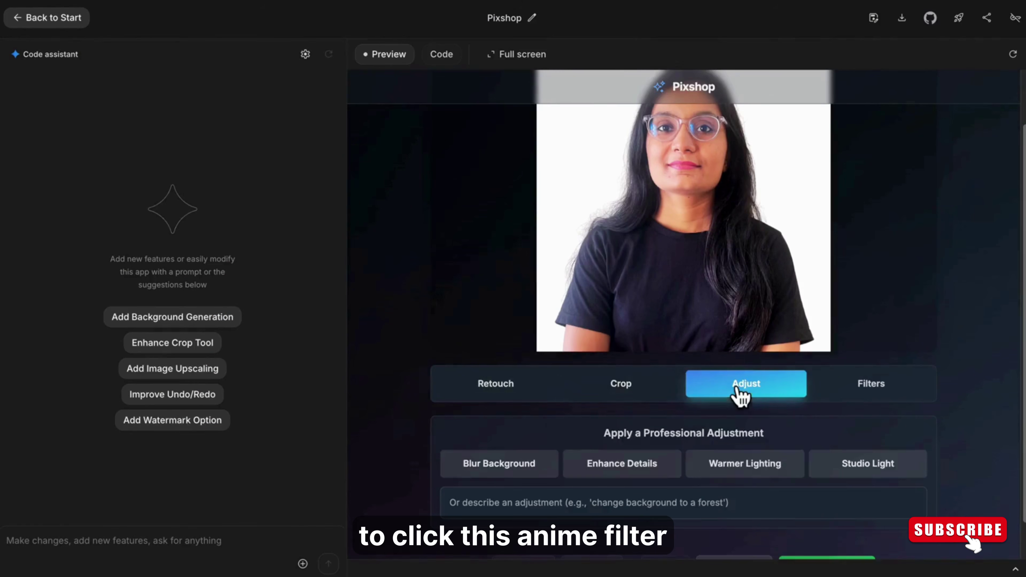
click(494, 400)
- Apply the Anime filter to the uploaded portrait
click(900, 393)
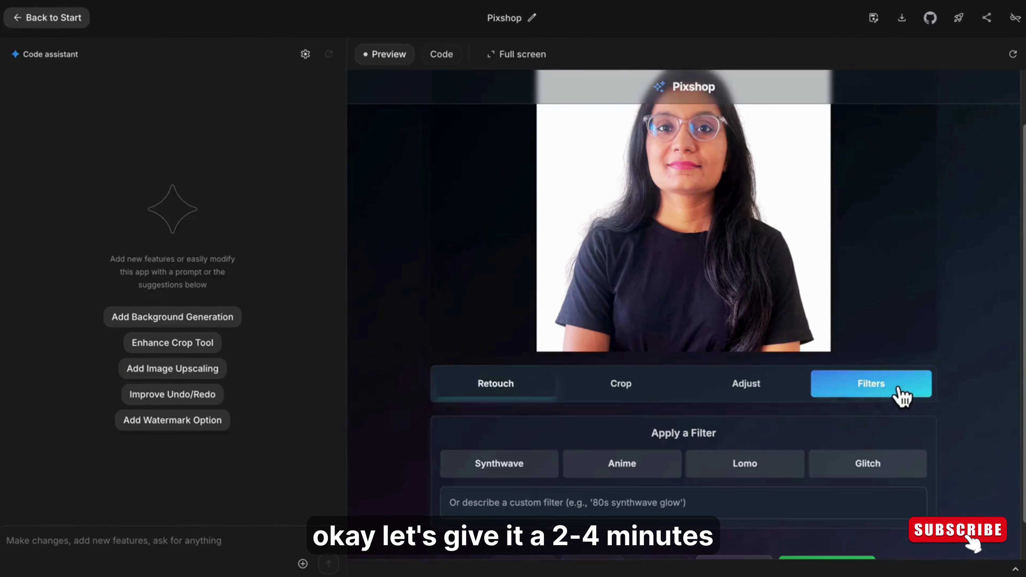
click(651, 477)
scroll(666, 477, down, 2)
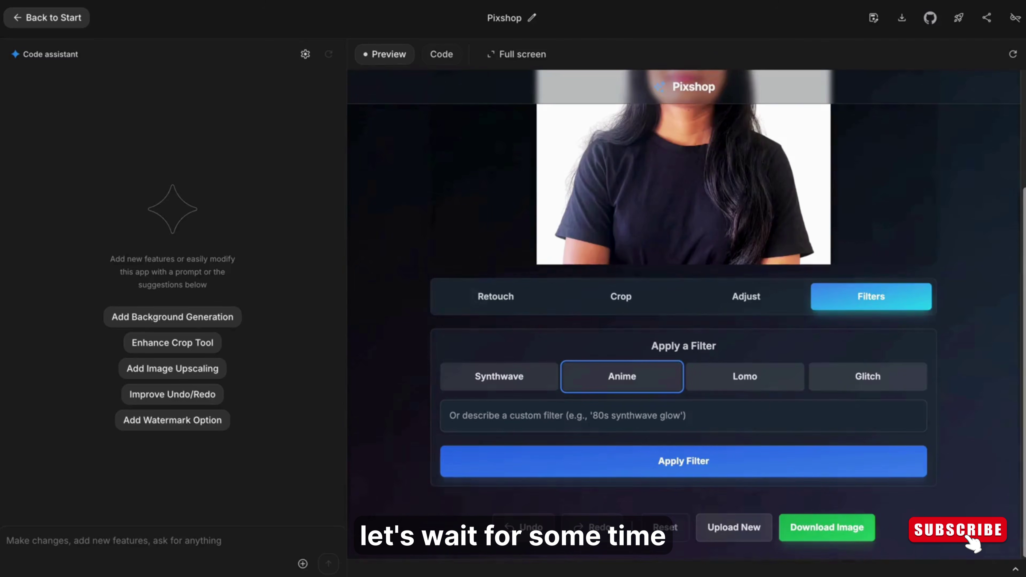
click(739, 463)
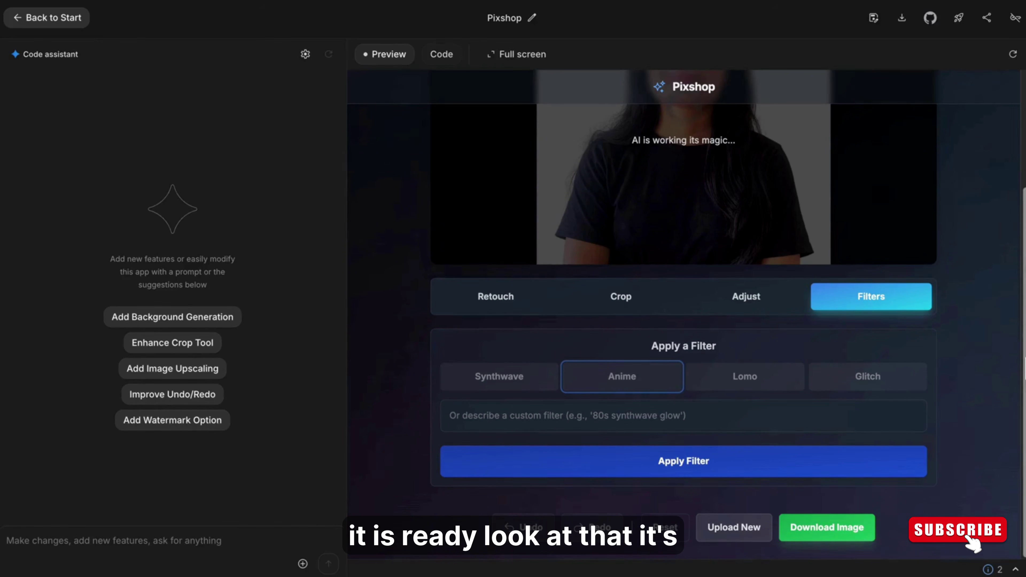
- Examine the filtered portrait from top to bottom and download the edited image
drag(1025, 350, 1025, 388)
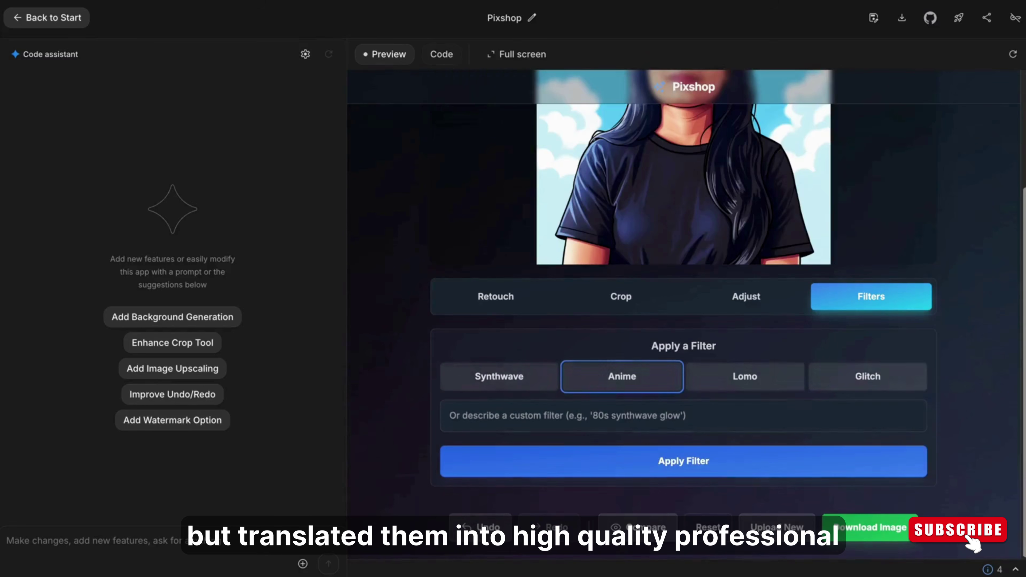
drag(1024, 326, 1025, 220)
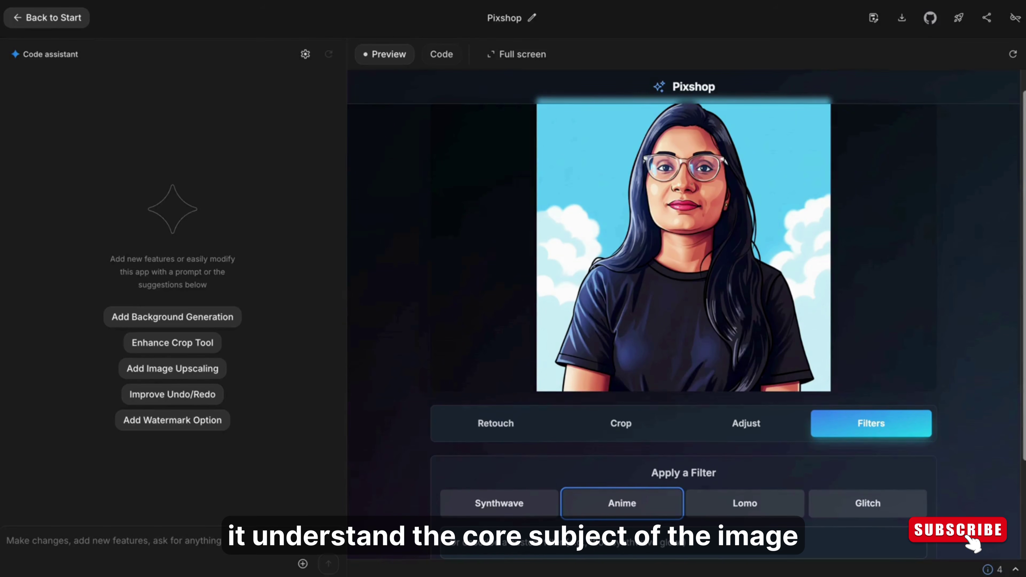
scroll(728, 317, up, 1)
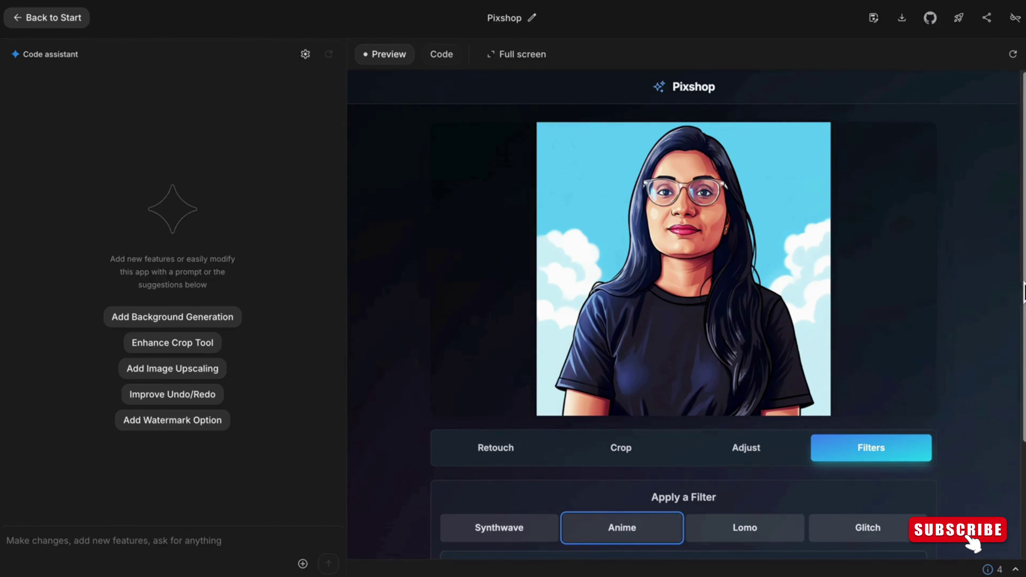
scroll(1024, 306, down, 4)
click(911, 538)
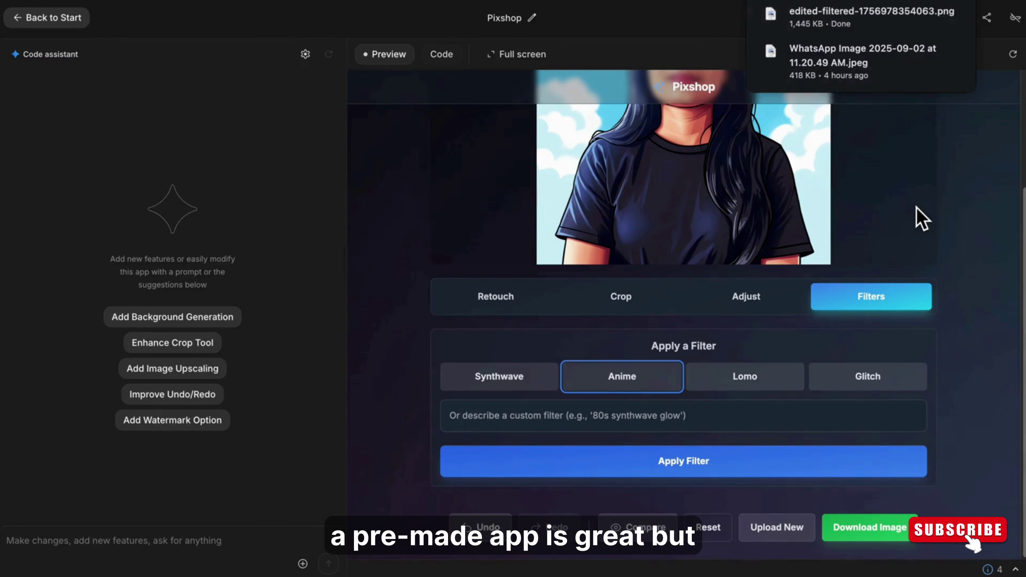
- View the anime portrait in Pixshop's full-screen preview and exit back to the normal view
scroll(972, 125, up, 4)
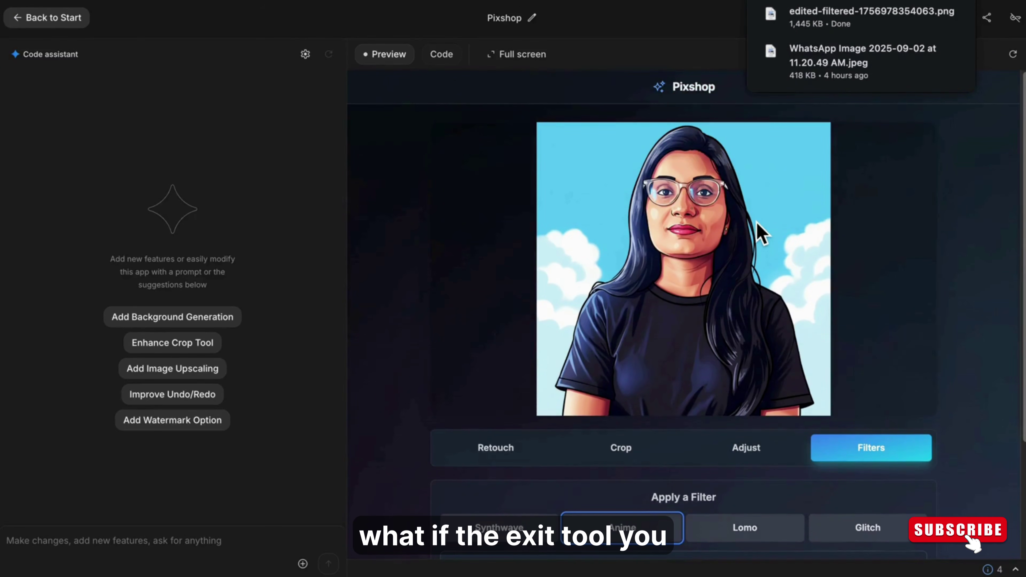
click(525, 56)
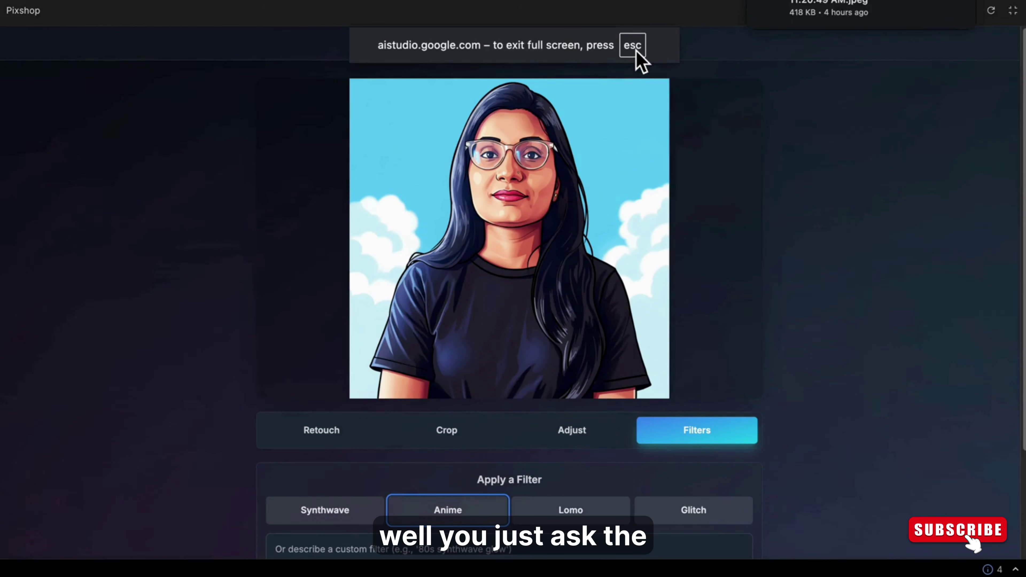
key(Escape)
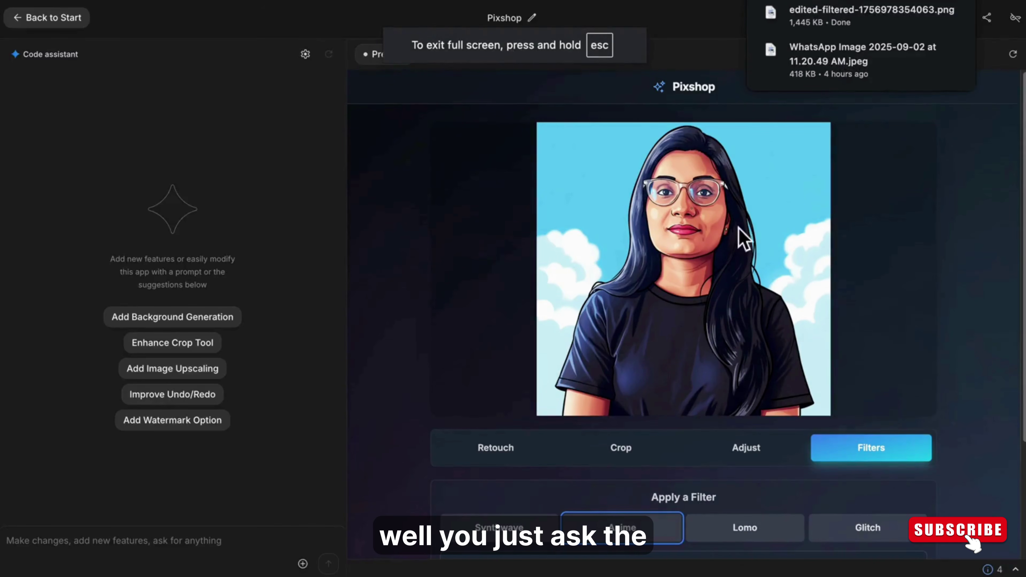
- Leave Pixshop for the app-building start page and browse the range of showcase apps
click(46, 21)
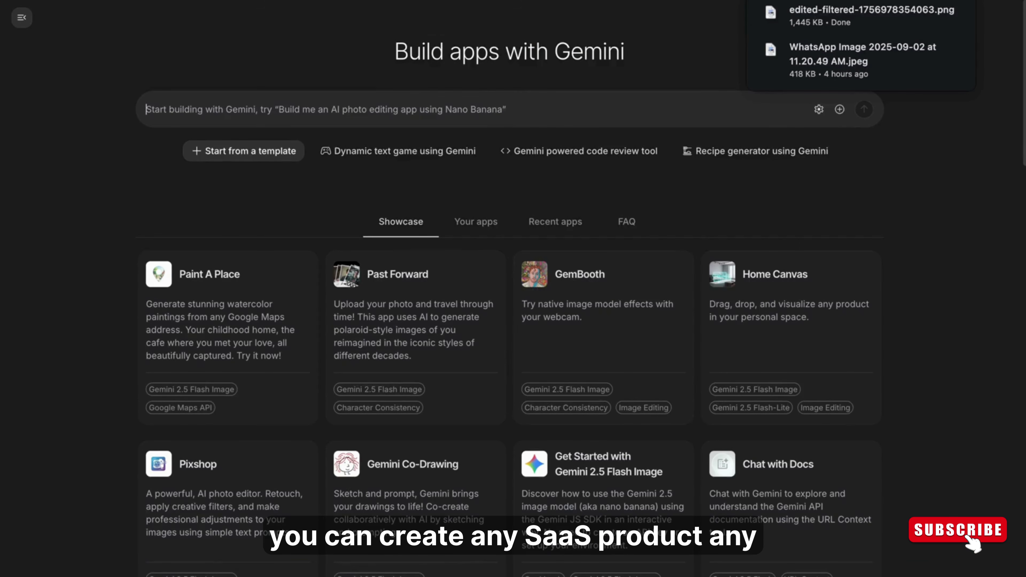
scroll(951, 385, down, 15)
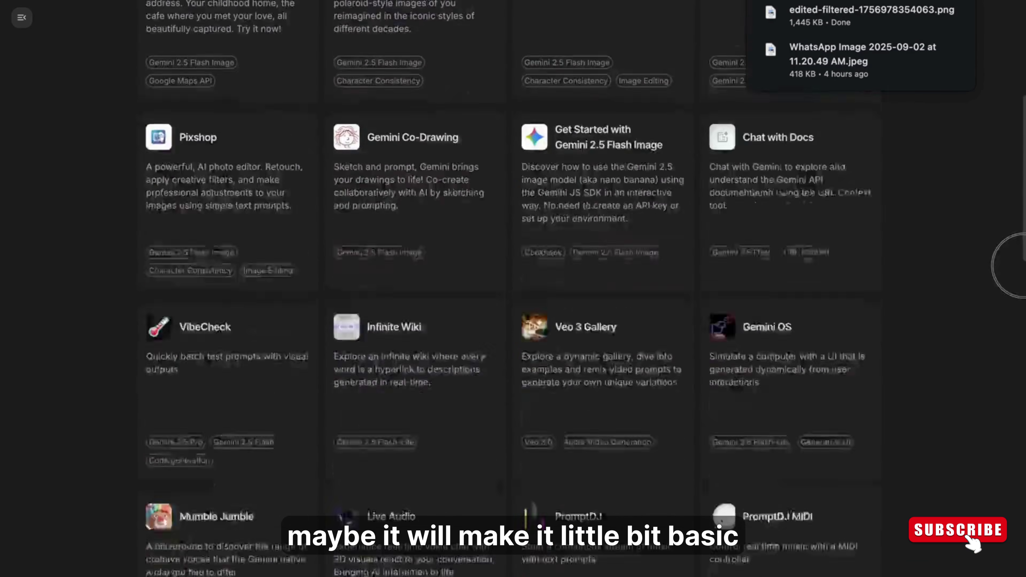
scroll(1010, 423, up, 15)
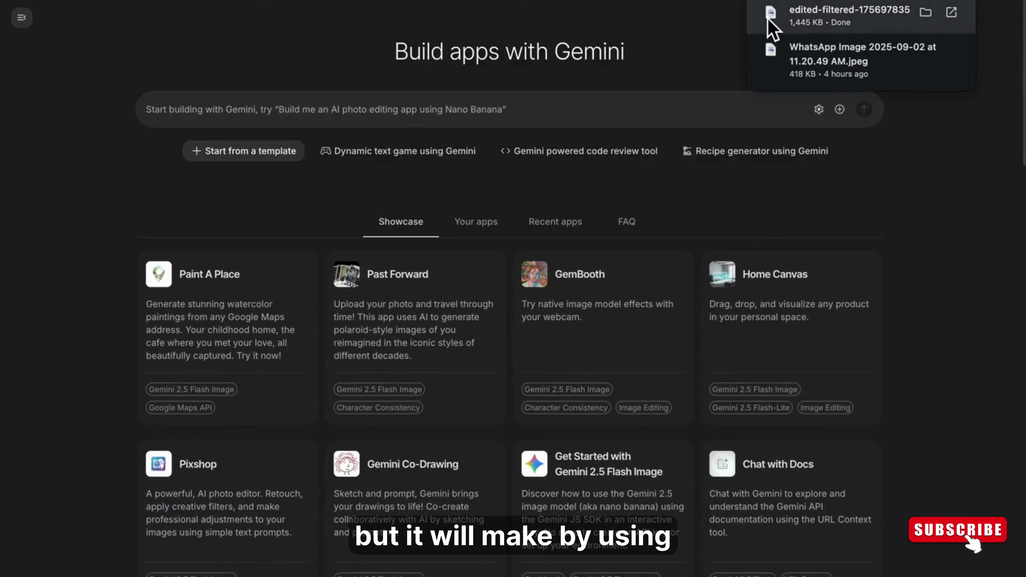
key(XF86MonBrightnessUp)
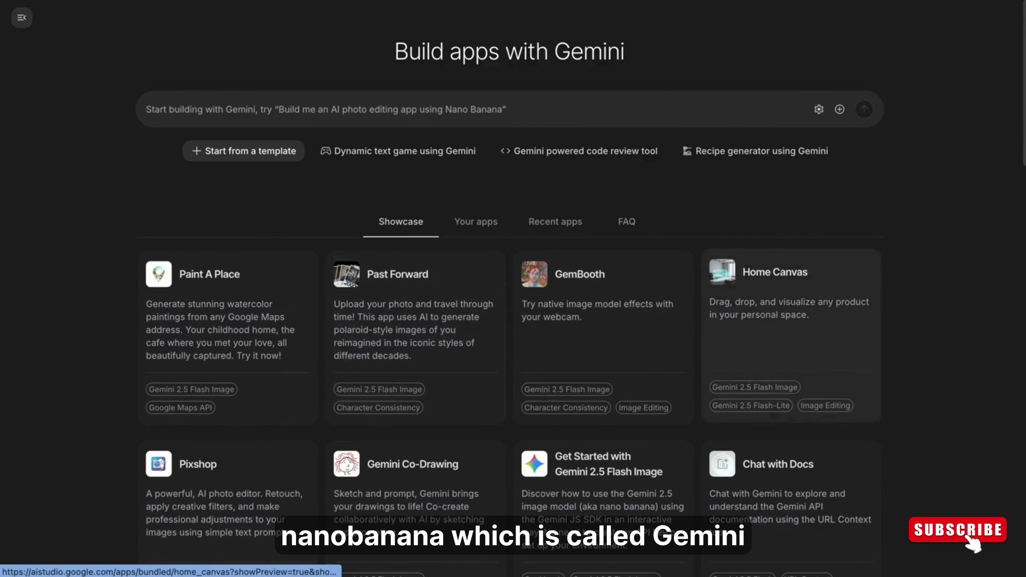
scroll(1022, 199, down, 5)
scroll(1014, 199, down, 15)
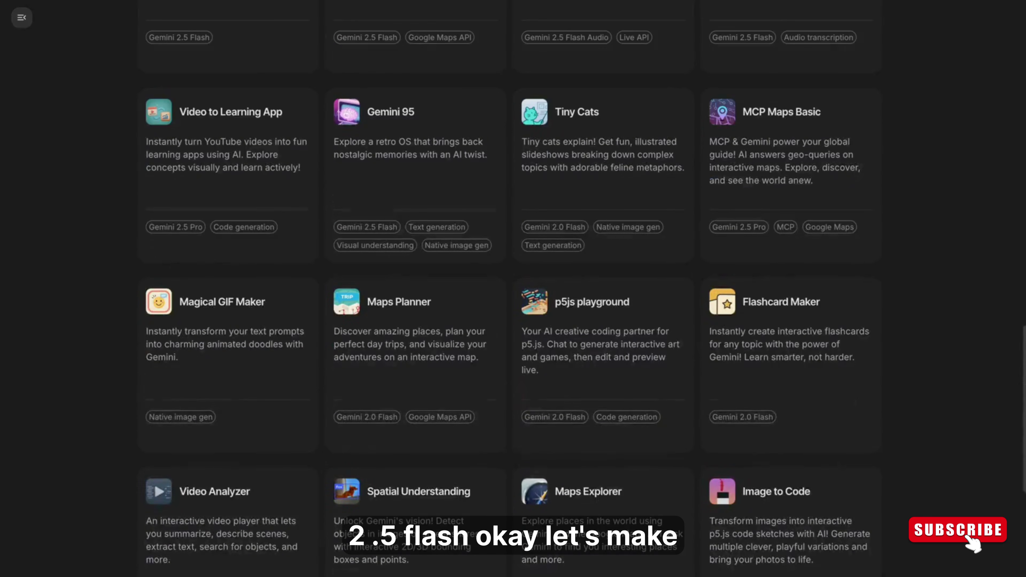
scroll(1014, 400, up, 20)
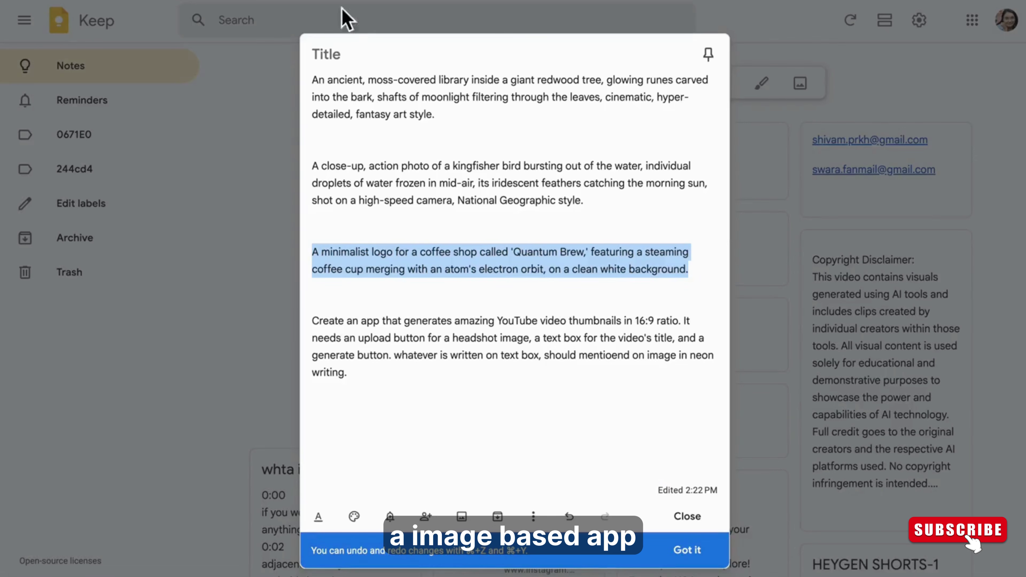
- Copy the YouTube thumbnail generator app prompt from the Google Keep note and paste it into AI Studio's app-building prompt
click(359, 368)
triple_click(359, 369)
key(ctrl+c)
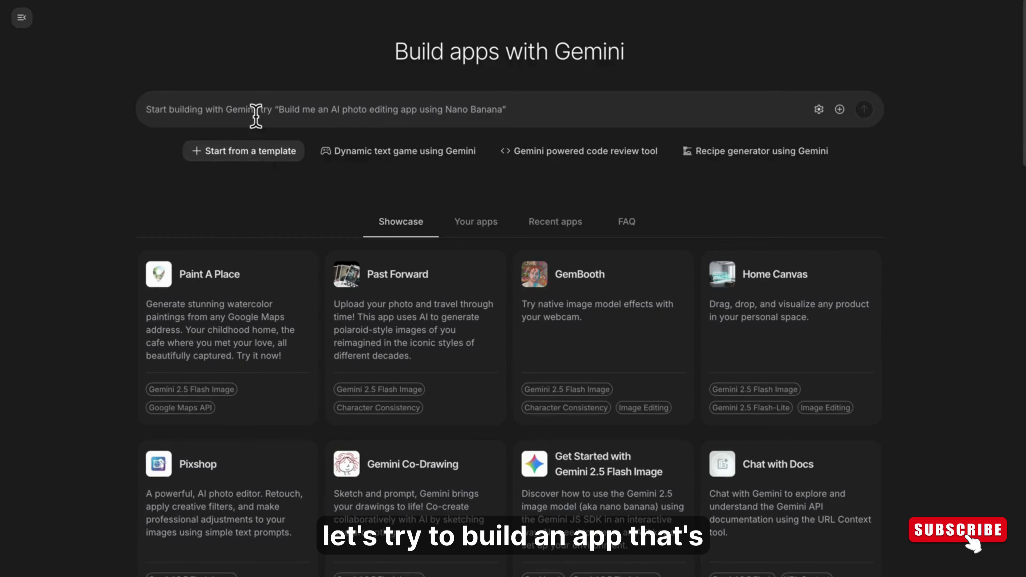
click(255, 116)
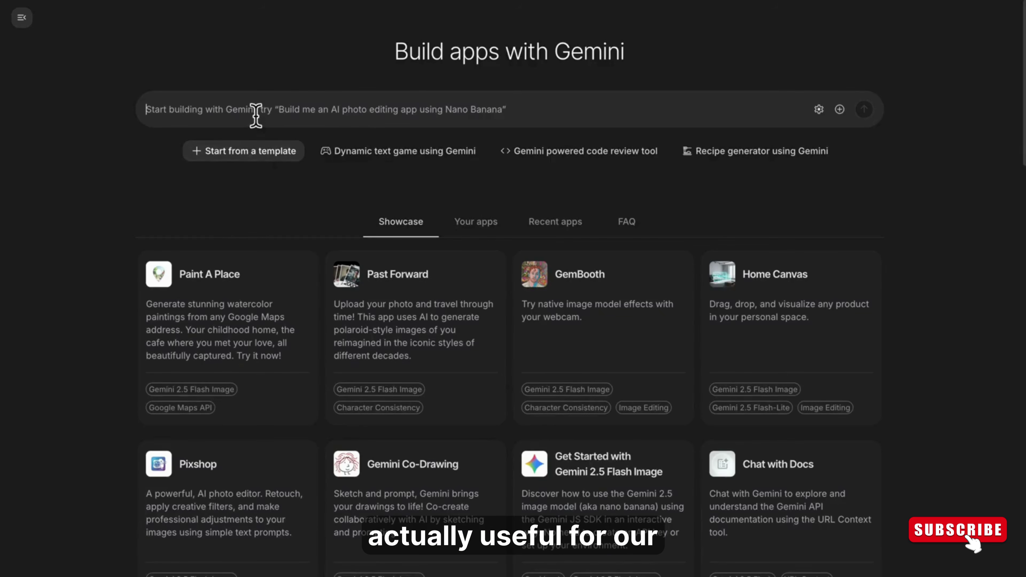
key(ctrl+v)
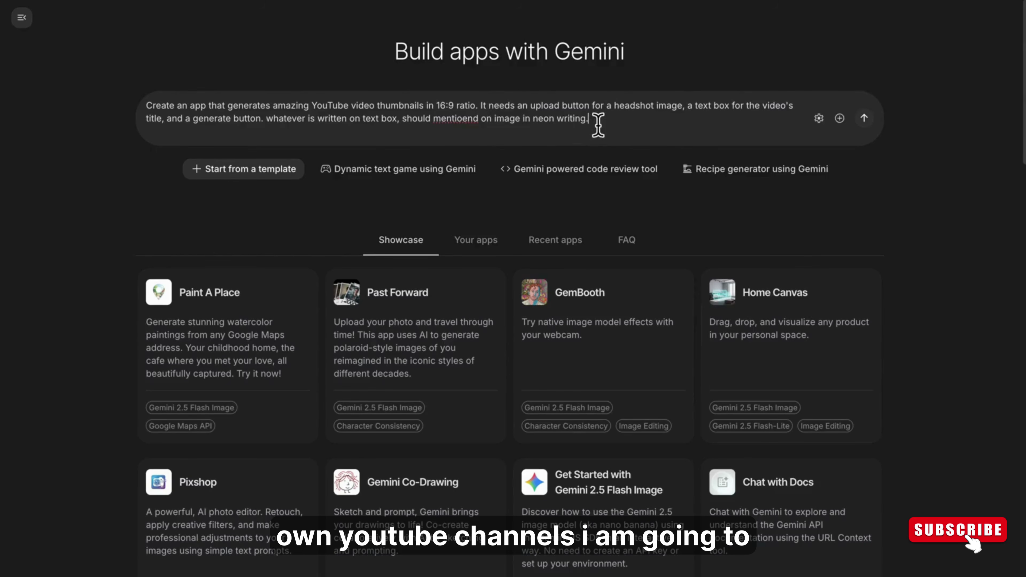
- Insert "color" between "neon" and "writing" in the app prompt and reread the requirements from the 16:9 ratio onward
click(555, 126)
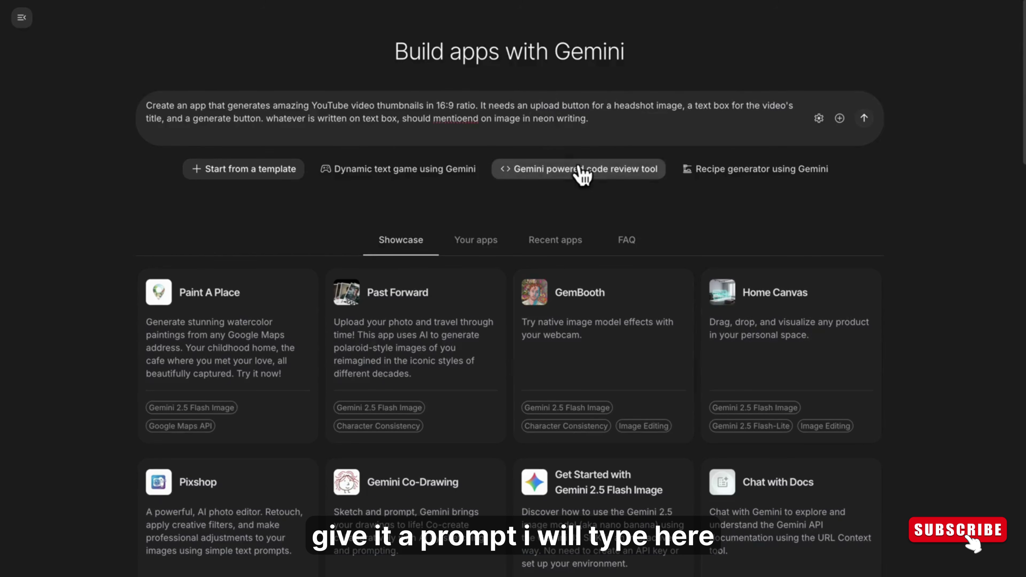
text(color)
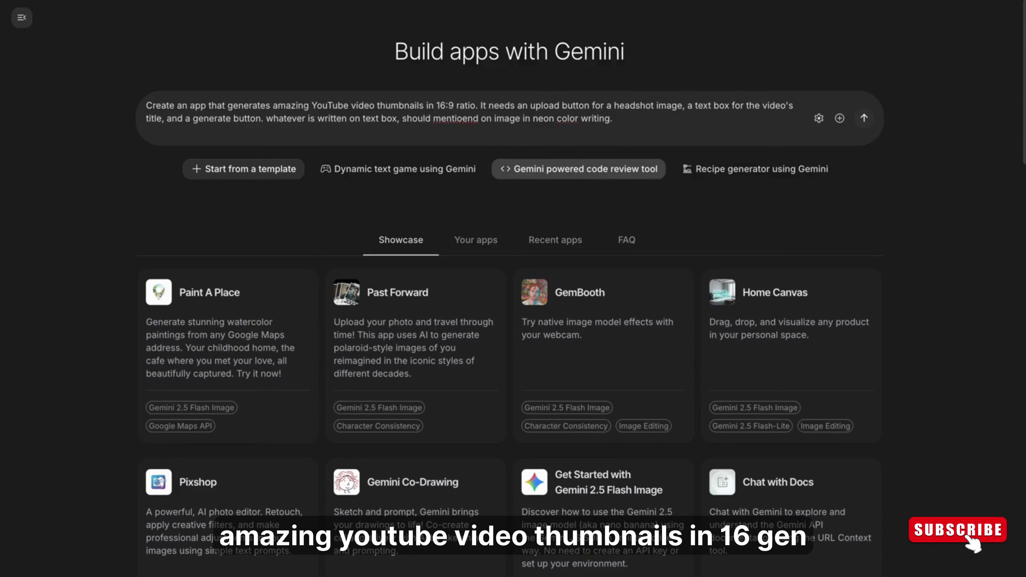
drag(440, 106, 624, 133)
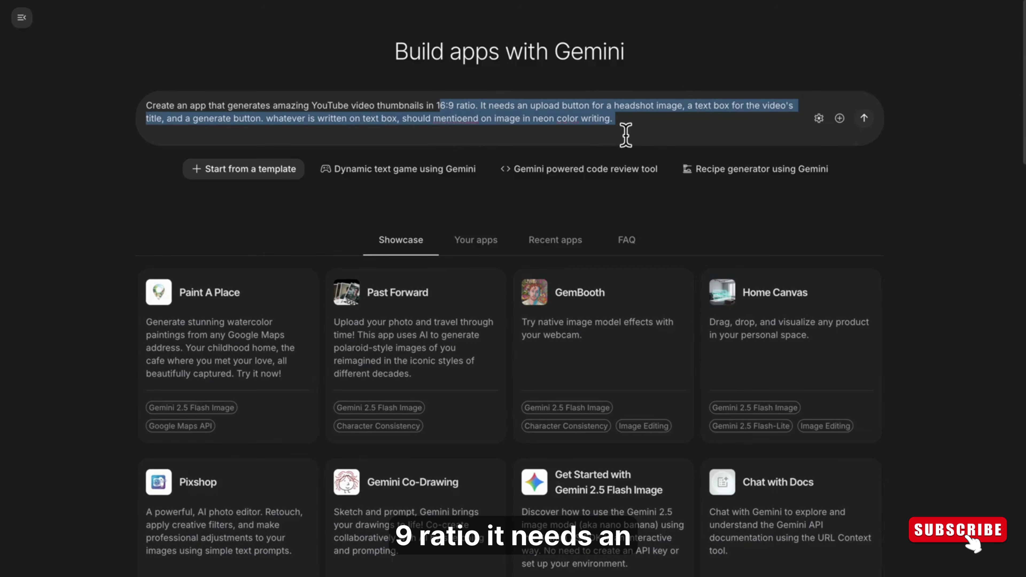
click(634, 133)
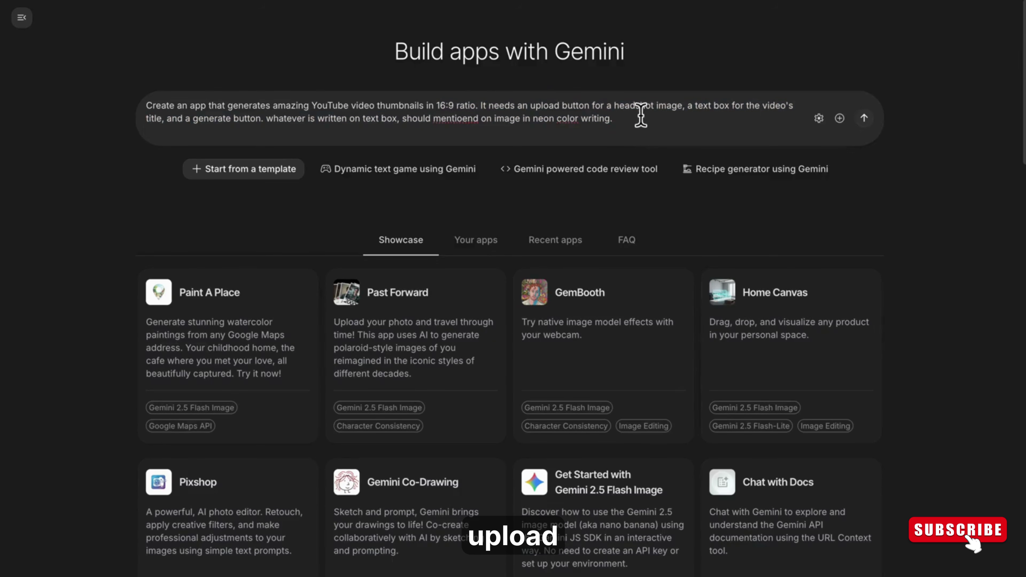
drag(636, 106, 697, 138)
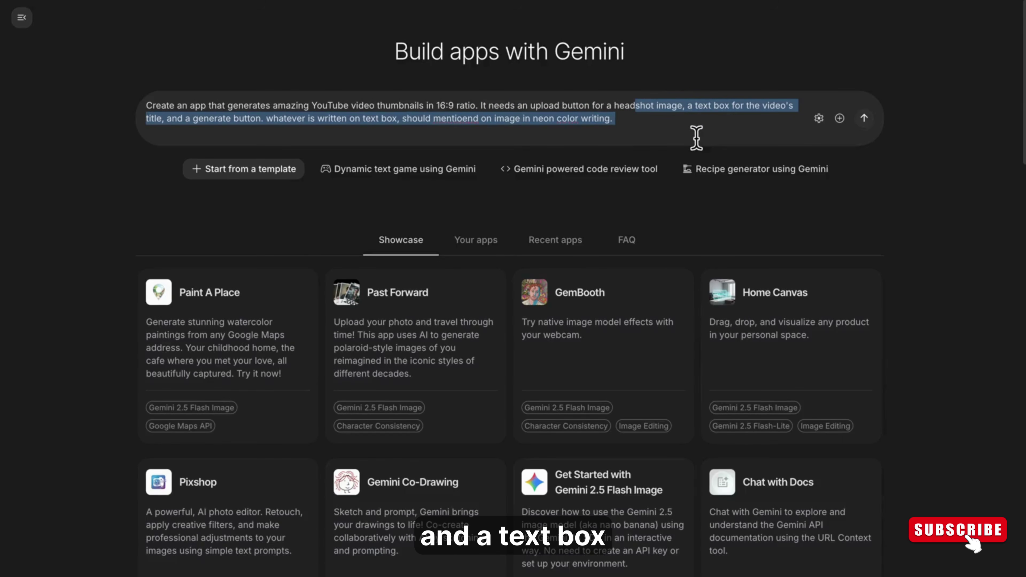
key(BackSpace)
key(ctrl+z)
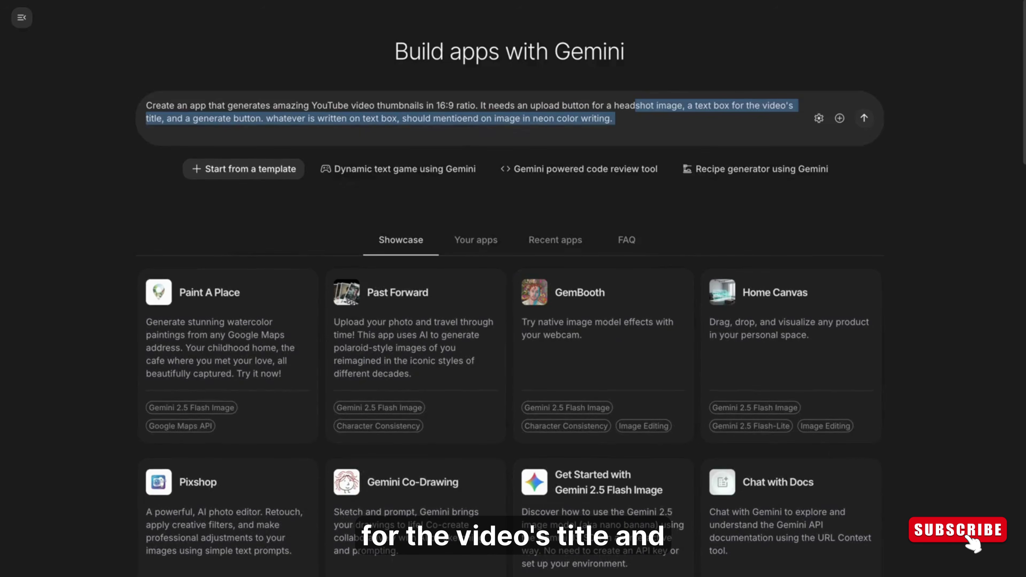
click(702, 133)
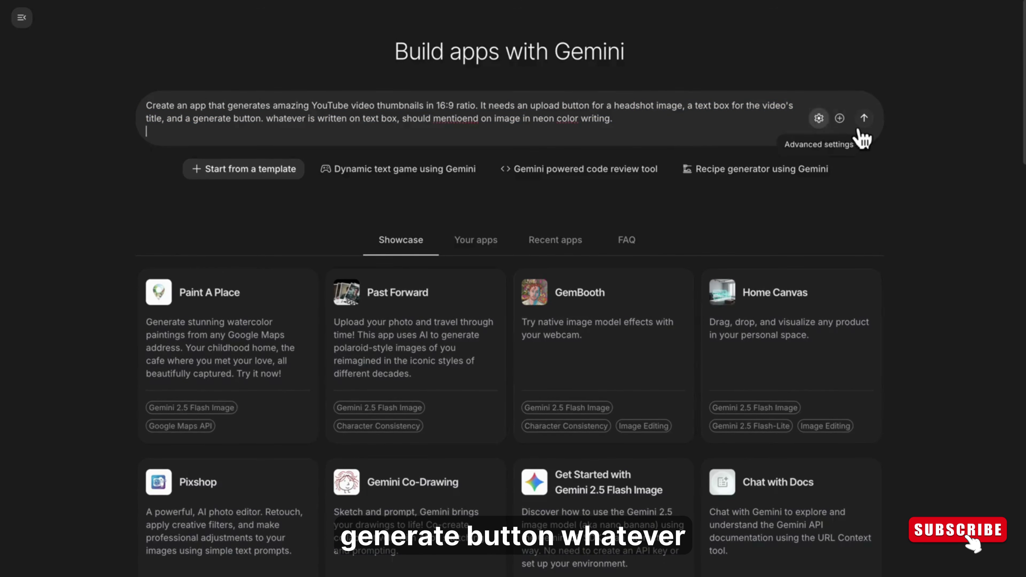
- Submit the thumbnail app prompt to build the app, checking its generated code and preview
click(864, 119)
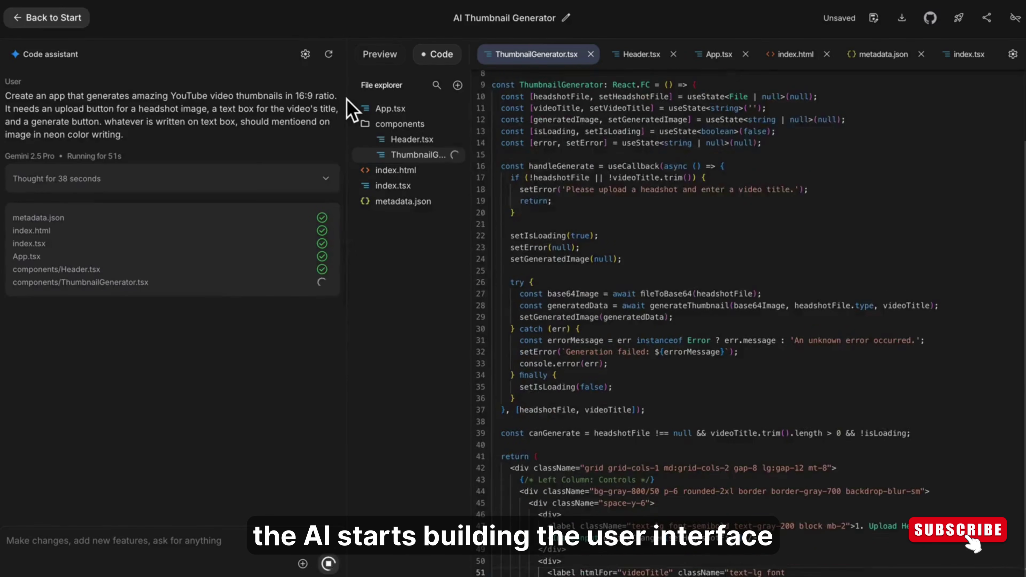
click(389, 60)
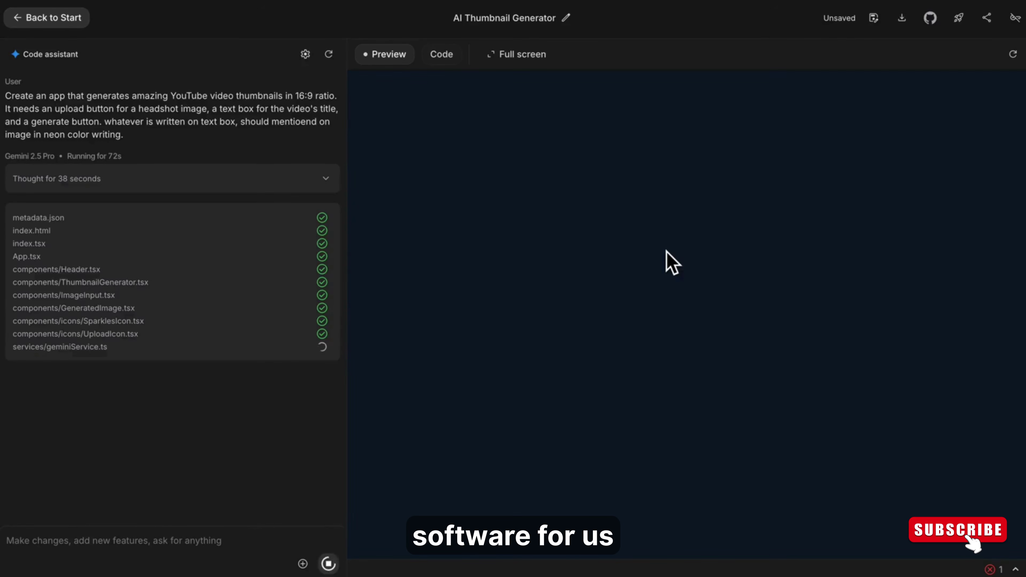
click(441, 54)
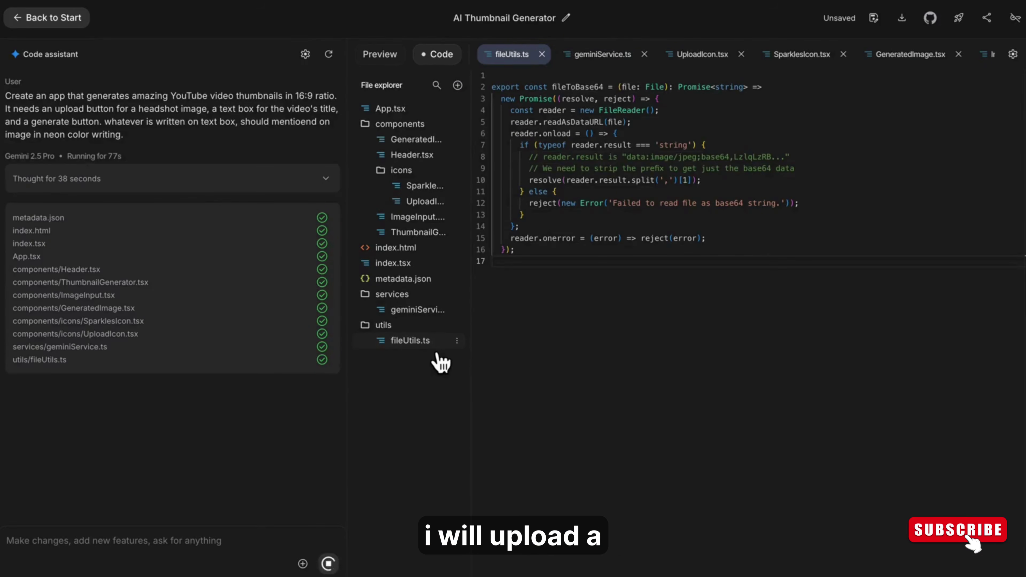
click(380, 54)
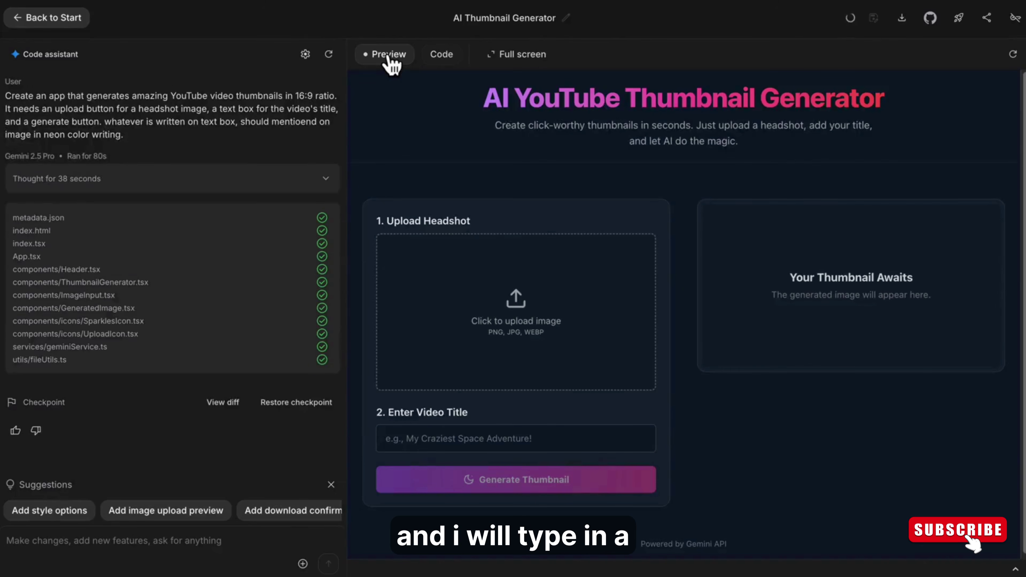
- Upload Bytes.png from the Downloads folder as the headshot in the thumbnail generator app
click(481, 312)
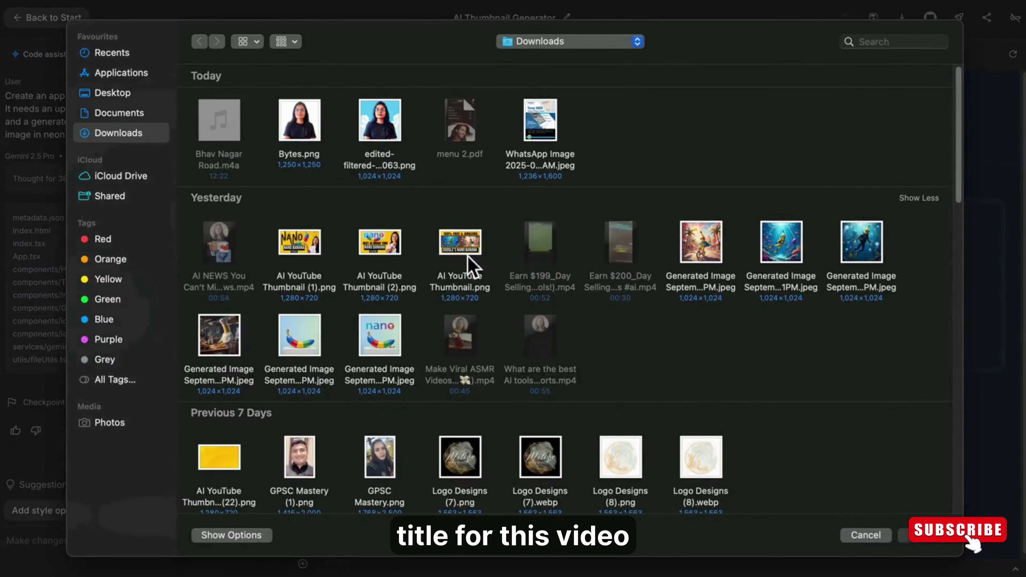
click(290, 129)
click(903, 532)
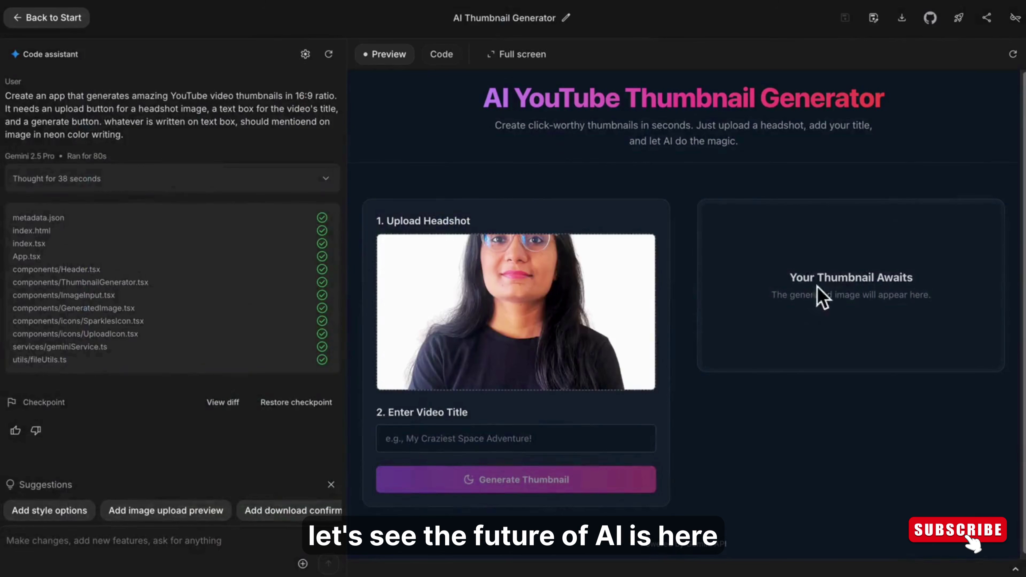
- Enter "Future of AI is here.." as the video title and generate the thumbnail
click(507, 449)
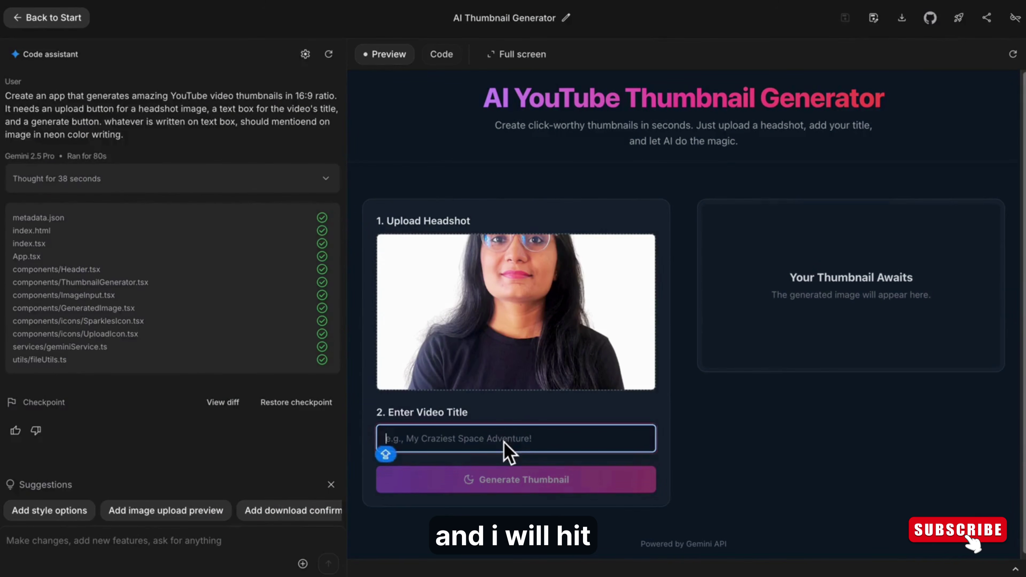
text(Future of)
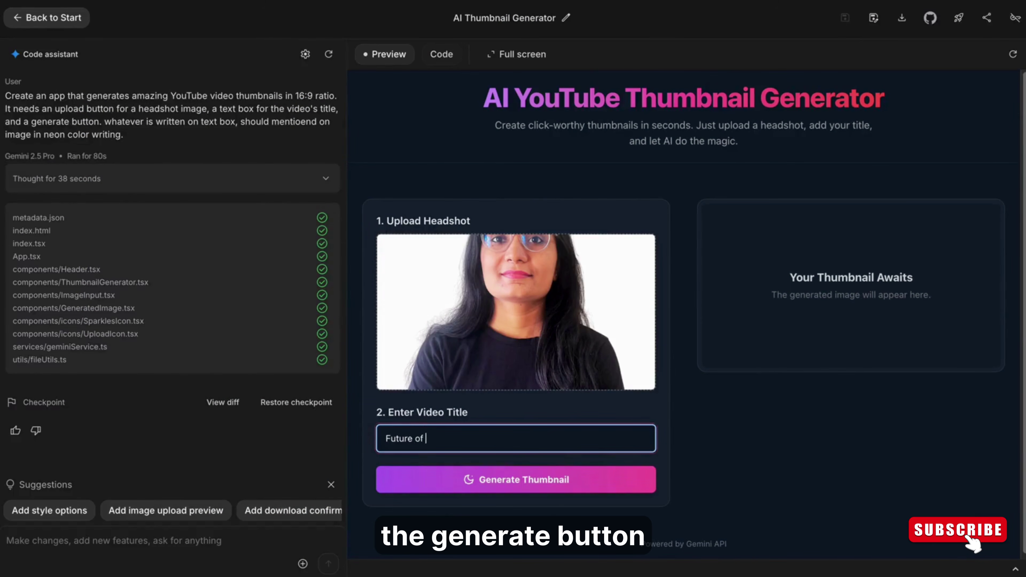
text( AI is here..)
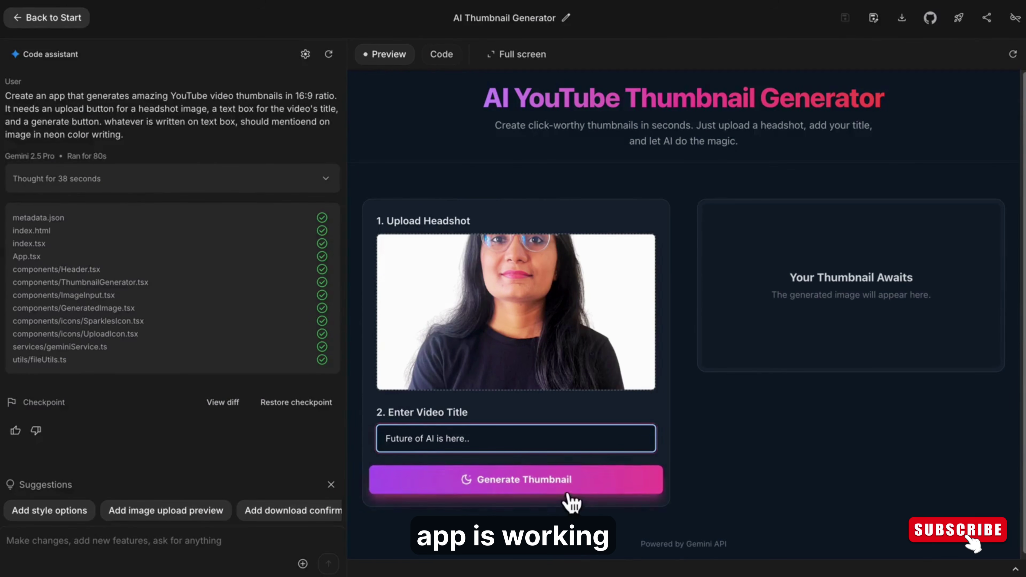
click(562, 487)
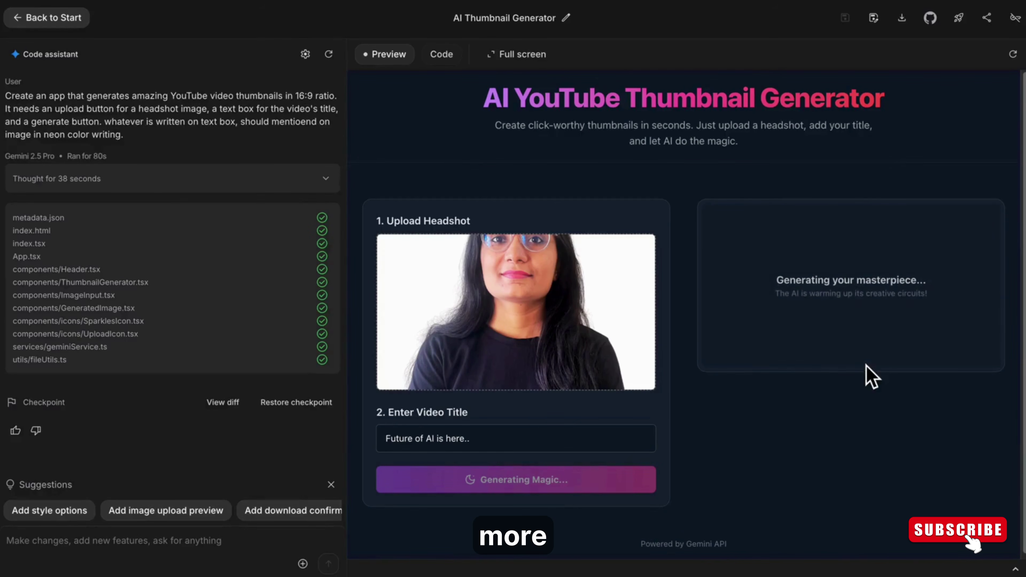
- Examine the generated thumbnail together with the headshot and title inputs in the app preview
drag(1025, 120, 1024, 304)
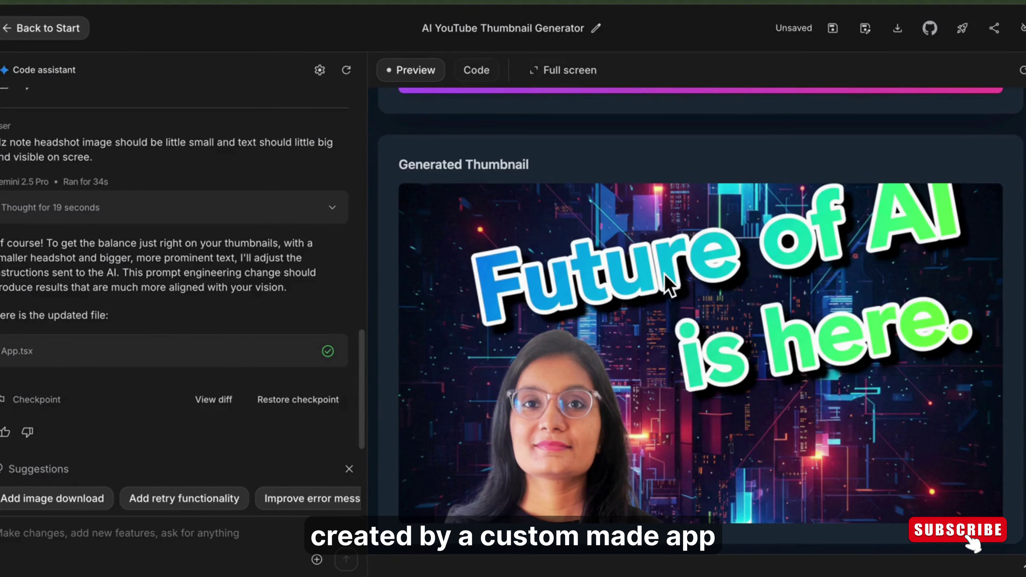
scroll(822, 378, up, 3)
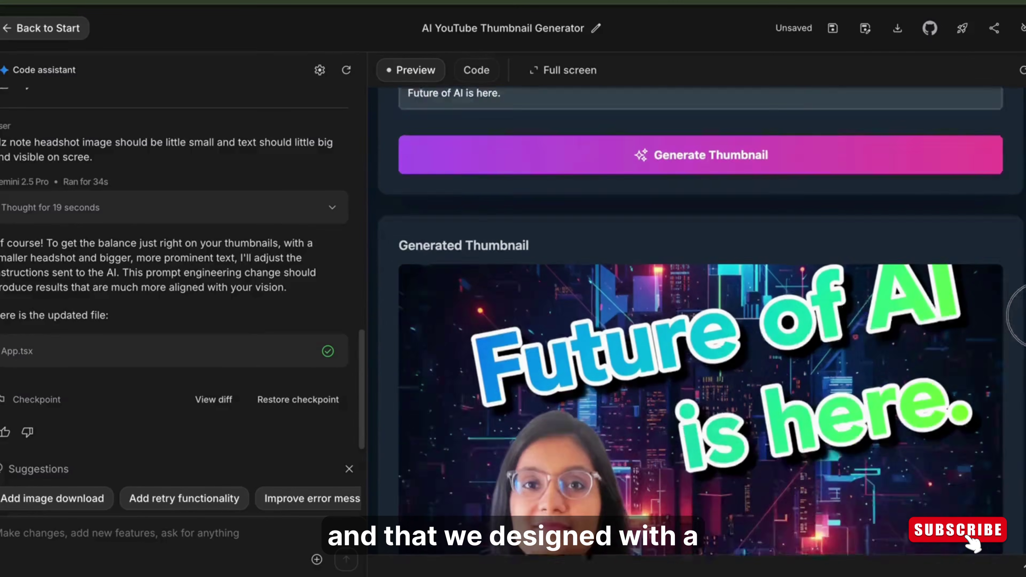
scroll(823, 378, down, 3)
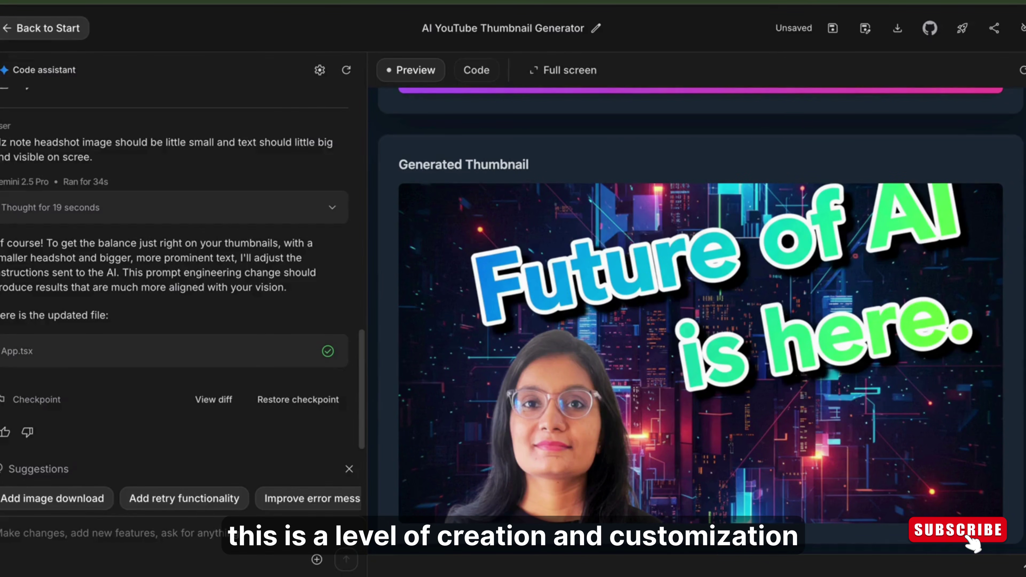
scroll(701, 323, up, 6)
scroll(701, 324, up, 1)
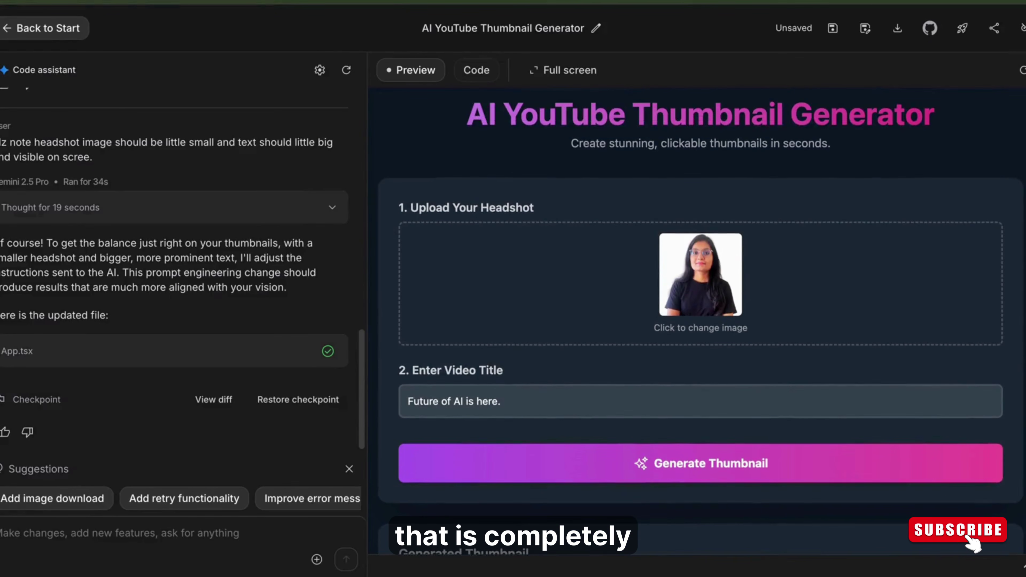
scroll(1010, 161, down, 3)
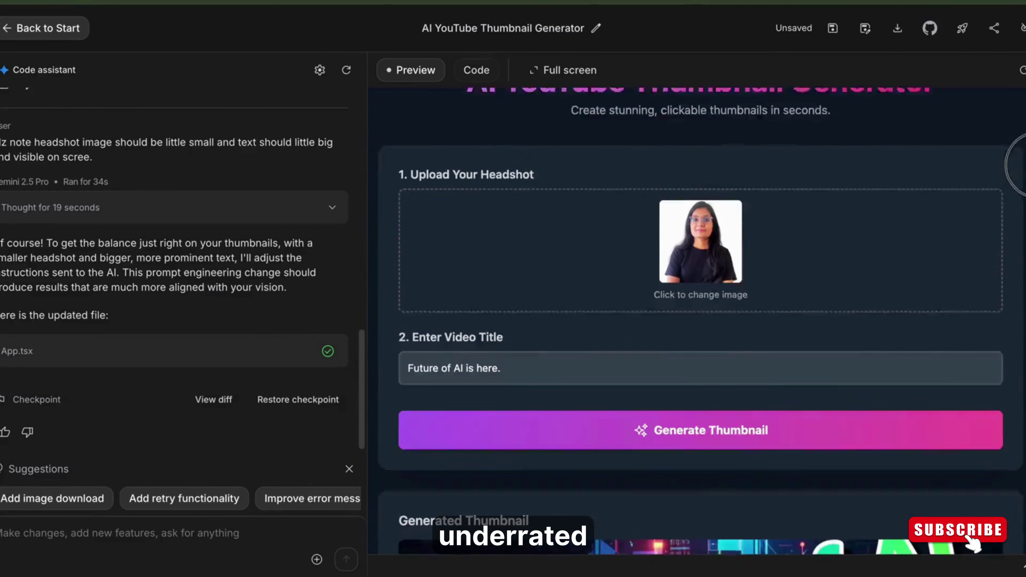
scroll(1022, 211, down, 5)
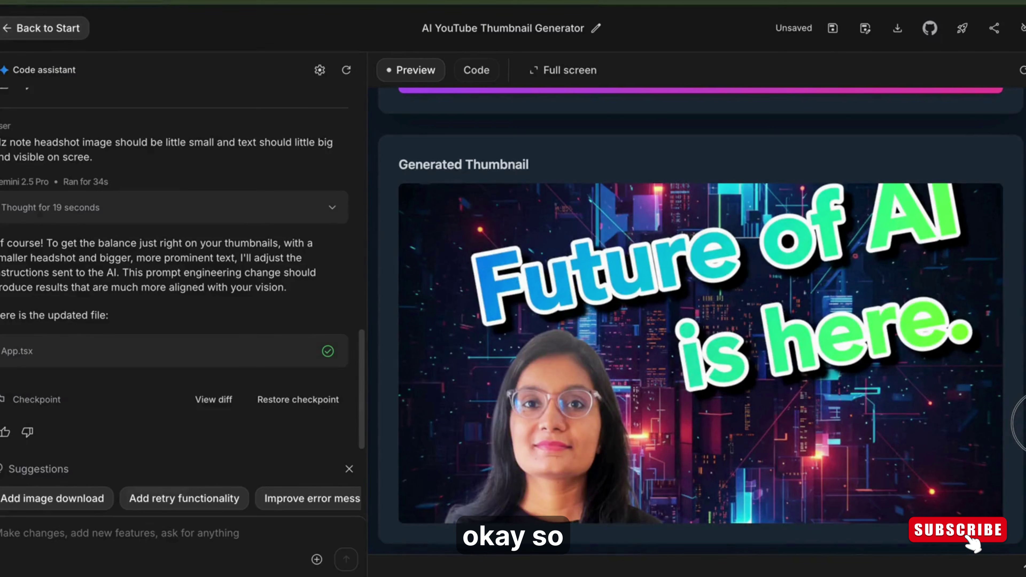
scroll(479, 149, up, 10)
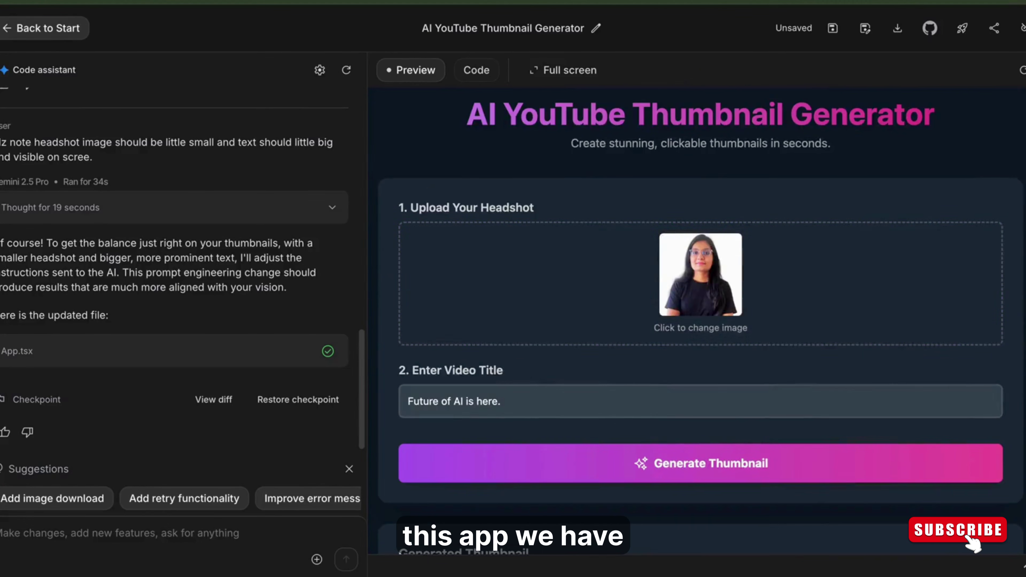
- Check the thumbnail app's code and preview, view the app in full screen, and exit back to the editor
drag(565, 142, 859, 162)
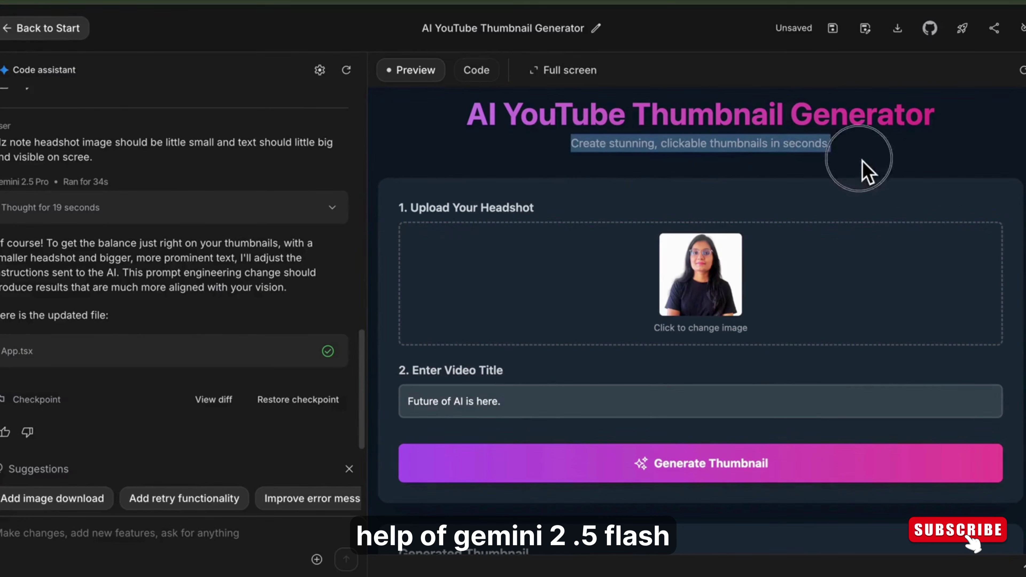
click(475, 71)
click(412, 70)
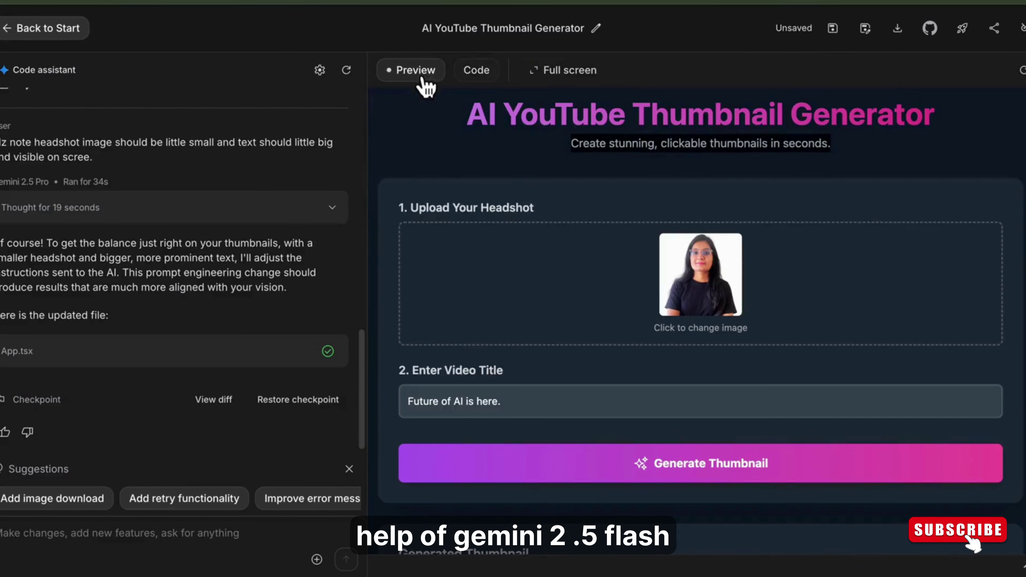
click(574, 75)
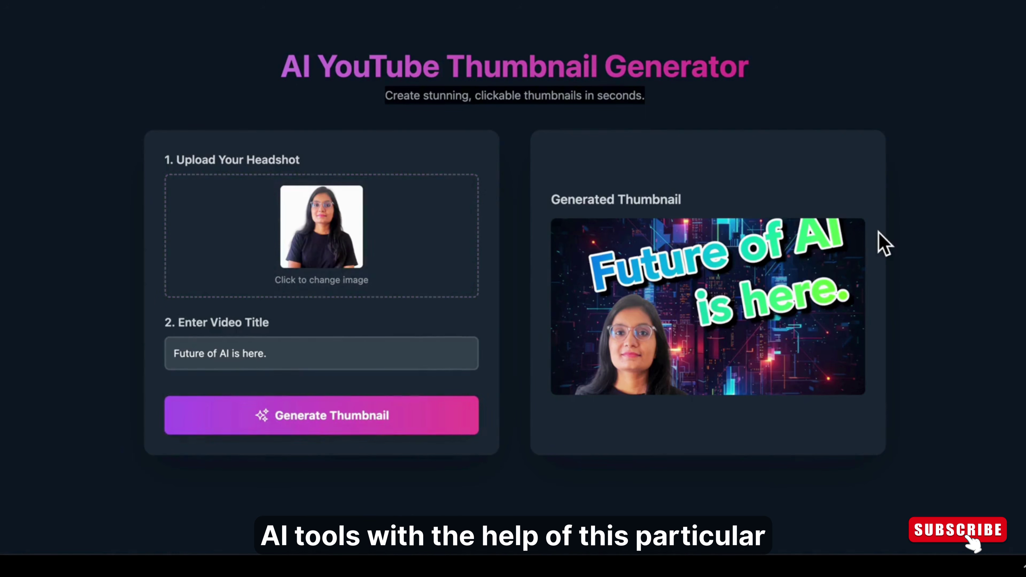
key(Escape)
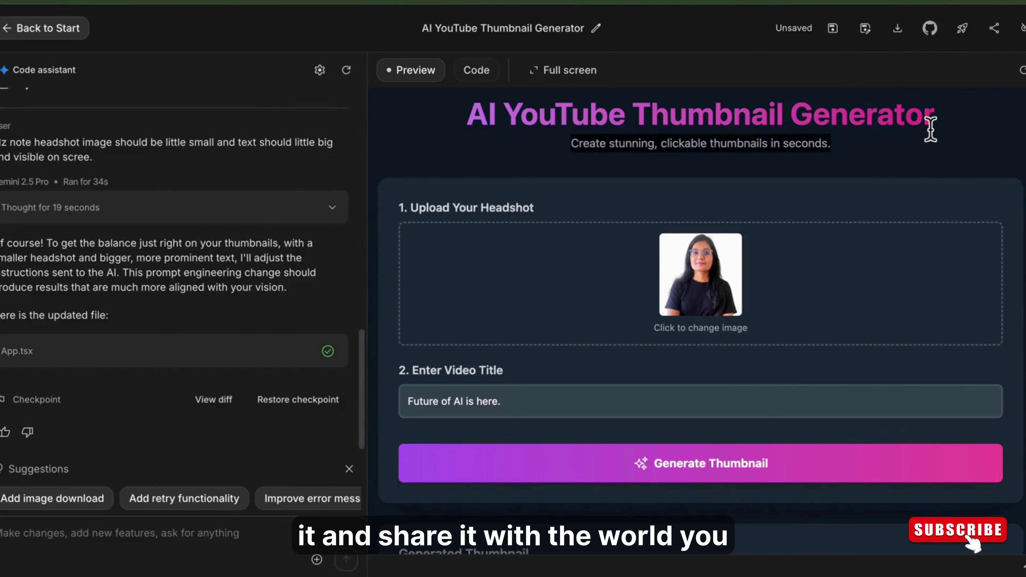
- Download the thumbnail generator app's files and open its full-screen preview once more
click(904, 38)
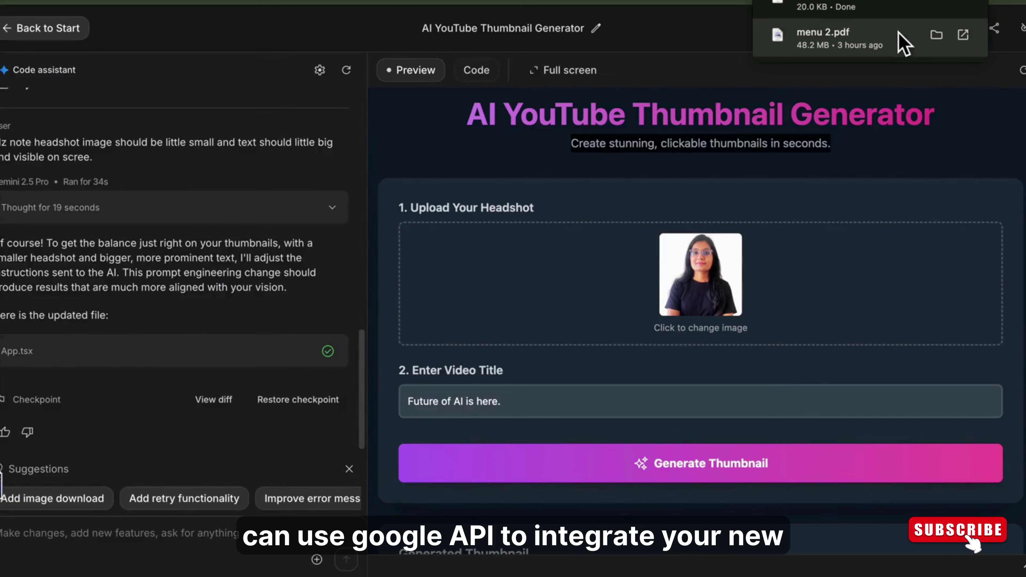
click(985, 36)
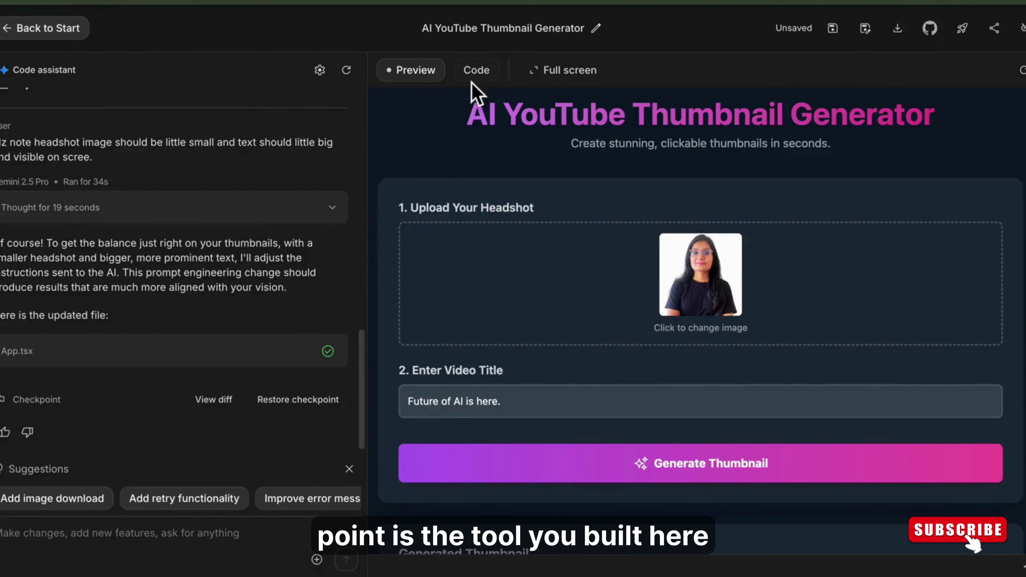
click(566, 70)
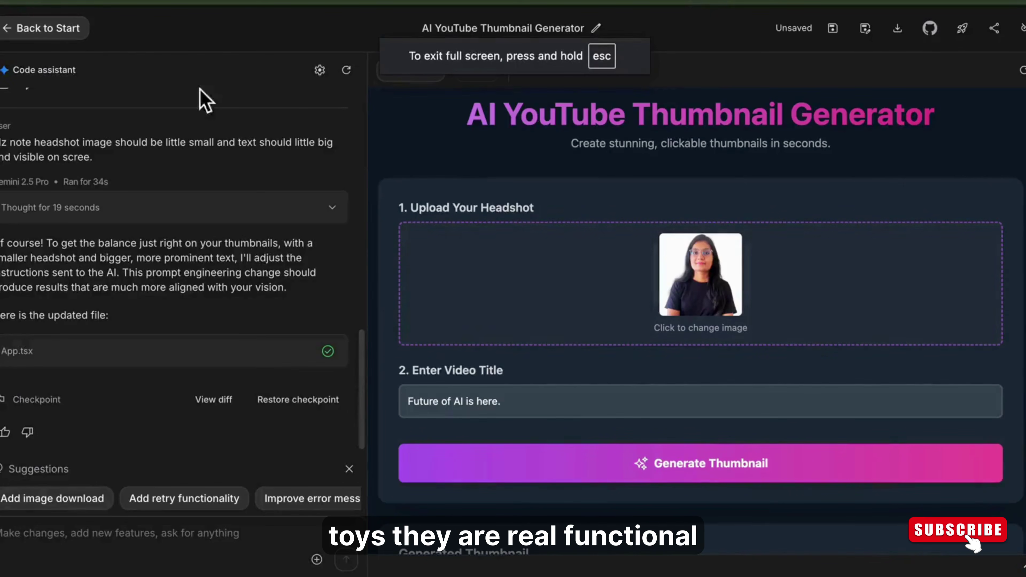
- Return to the app-building start page, leaving the thumbnail generator app without saving its changes
click(38, 29)
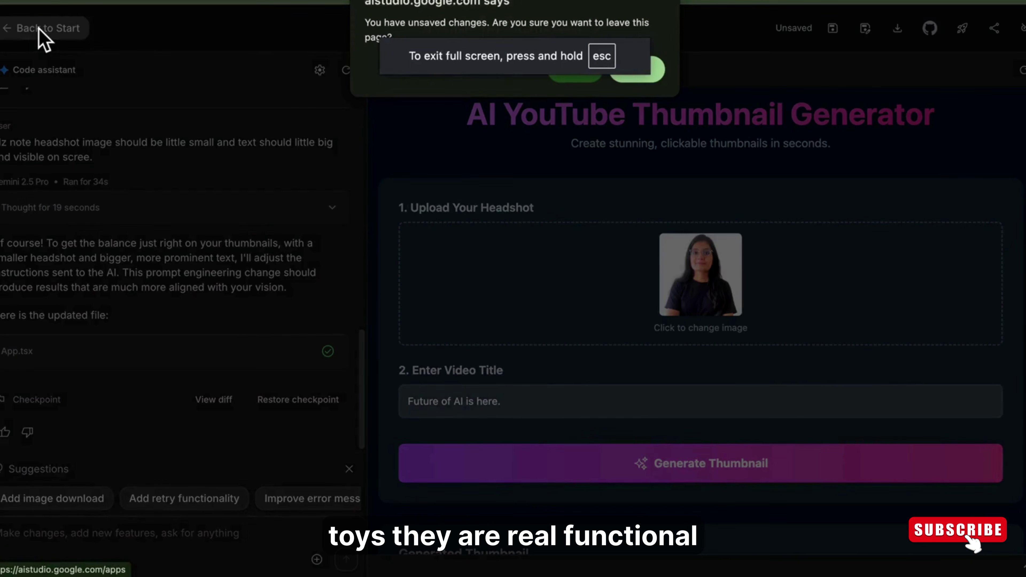
click(602, 67)
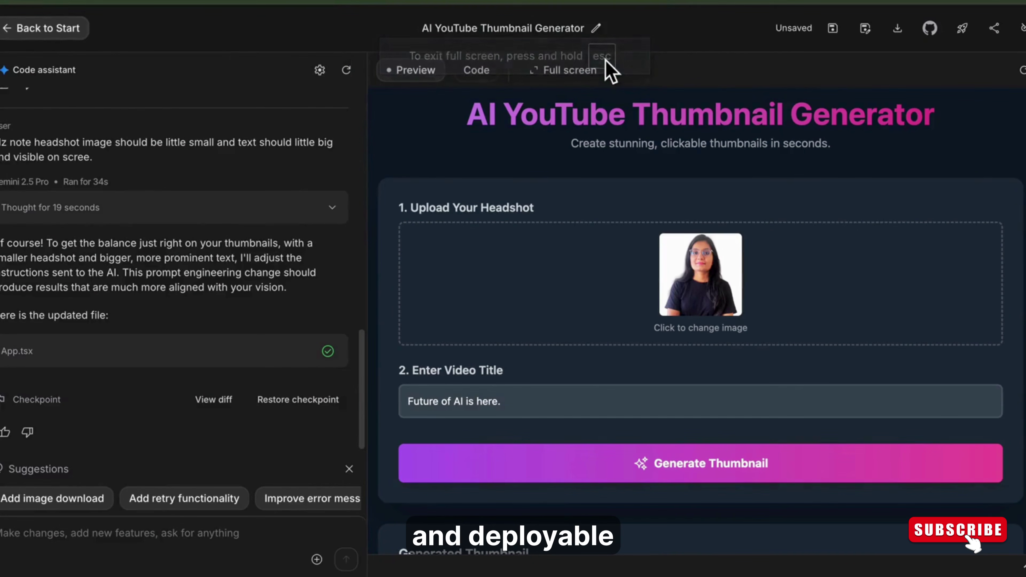
click(79, 27)
click(647, 69)
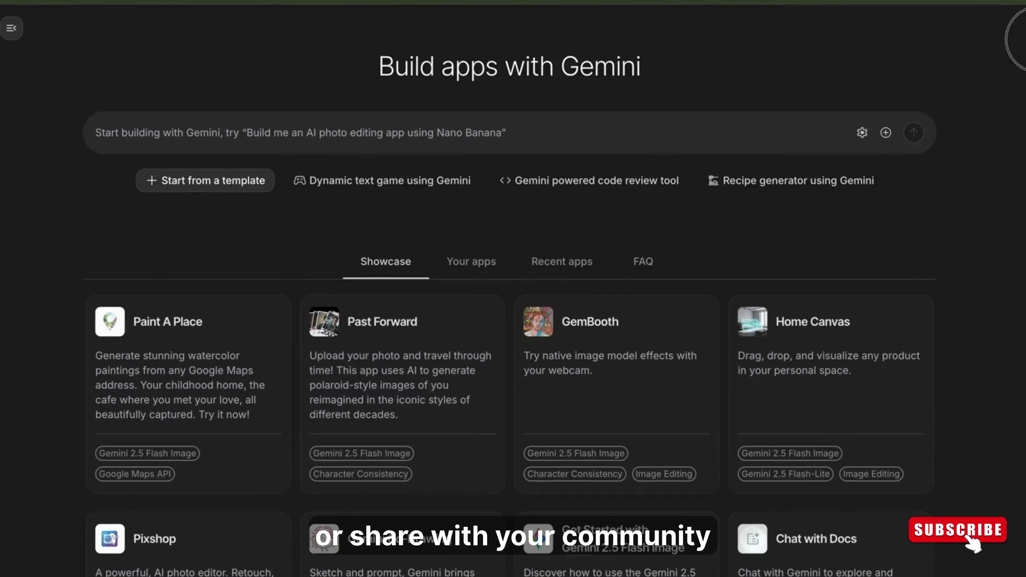
- Open Infinite Wiki from the showcase, look through its Hypertext article, and return to browse the showcase gallery
scroll(474, 213, down, 10)
scroll(474, 213, up, 6)
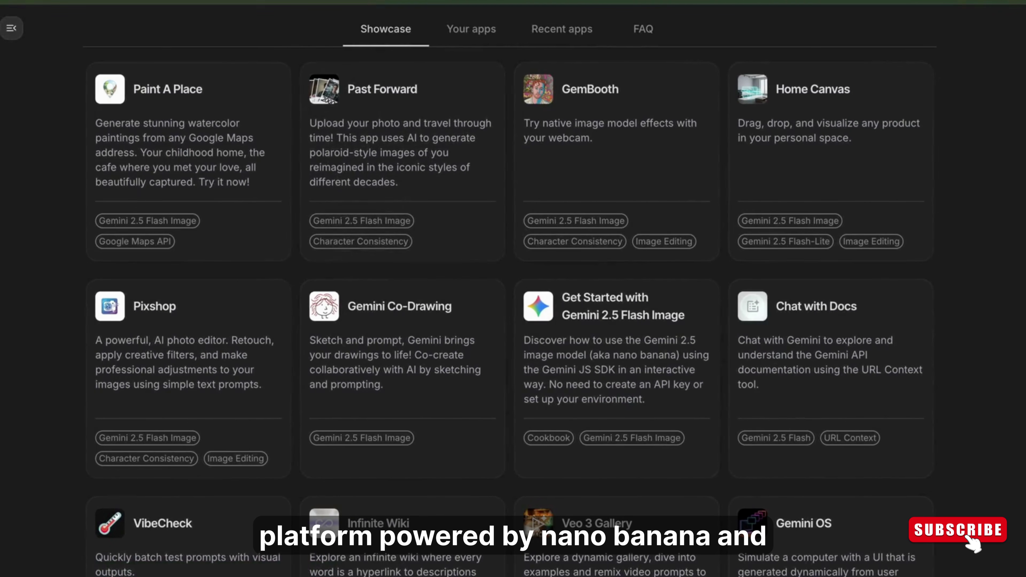
scroll(513, 288, down, 8)
scroll(513, 289, down, 3)
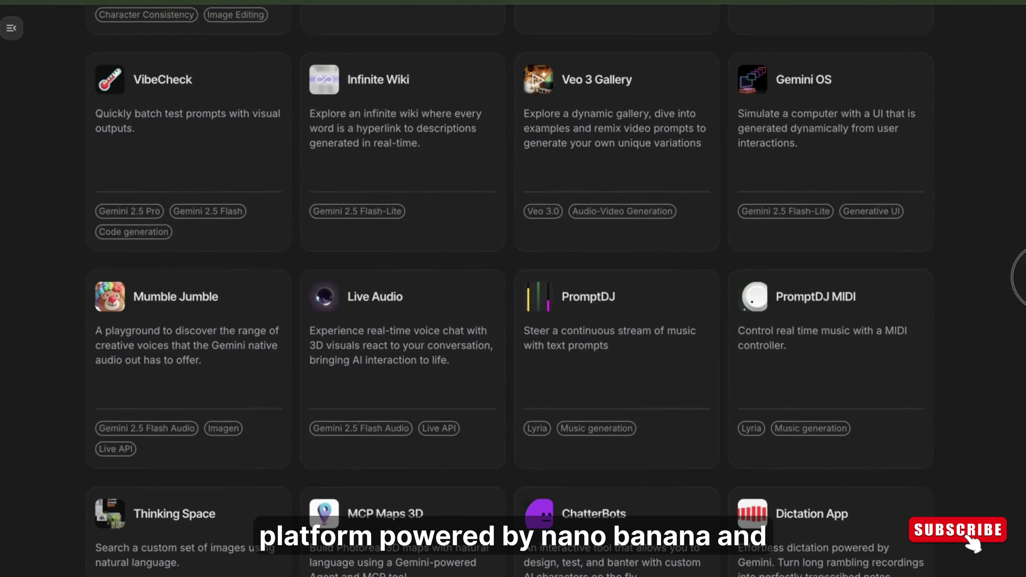
scroll(416, 115, down, 1)
click(414, 107)
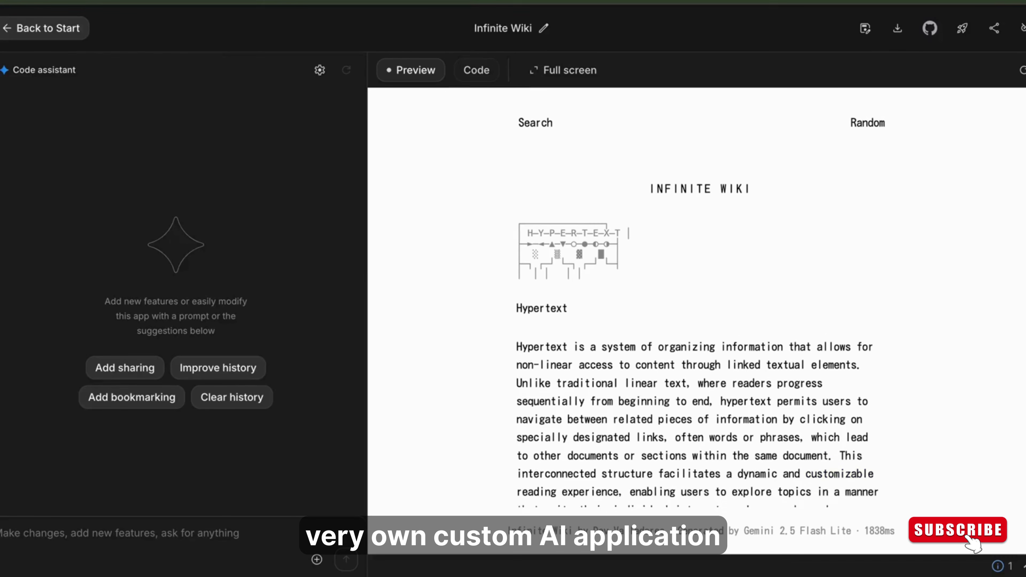
drag(1025, 129, 1025, 237)
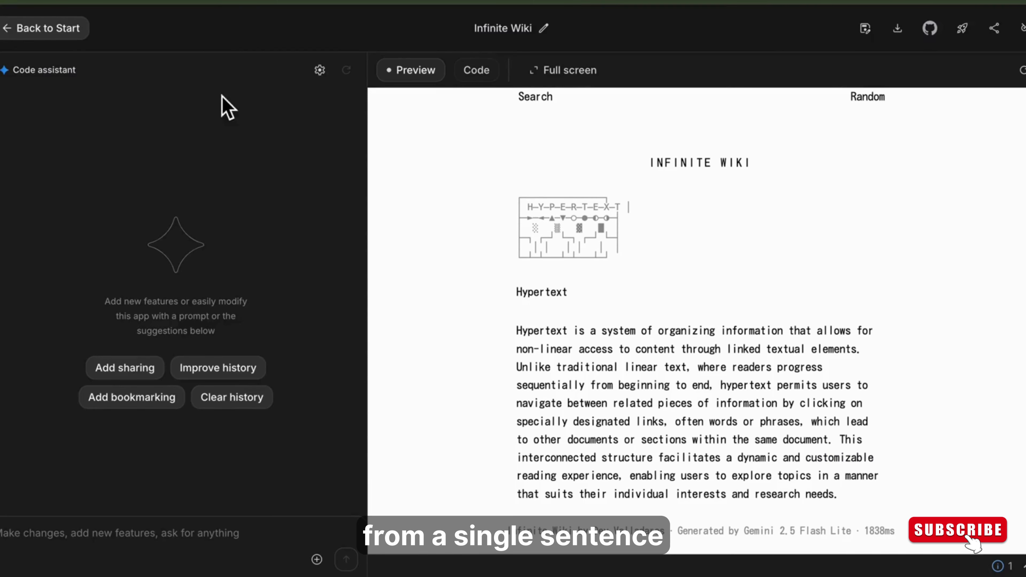
click(35, 25)
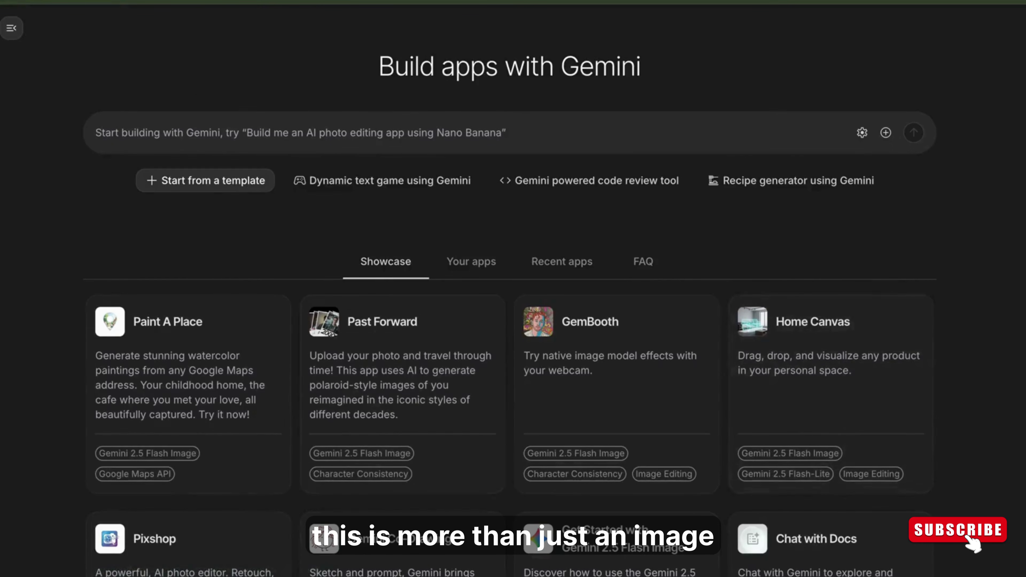
drag(1025, 114, 1025, 525)
- Look through the Generate media and History pages, open the "Banana in a Costume" chat from 18 hours ago, and switch to a new chat
click(11, 27)
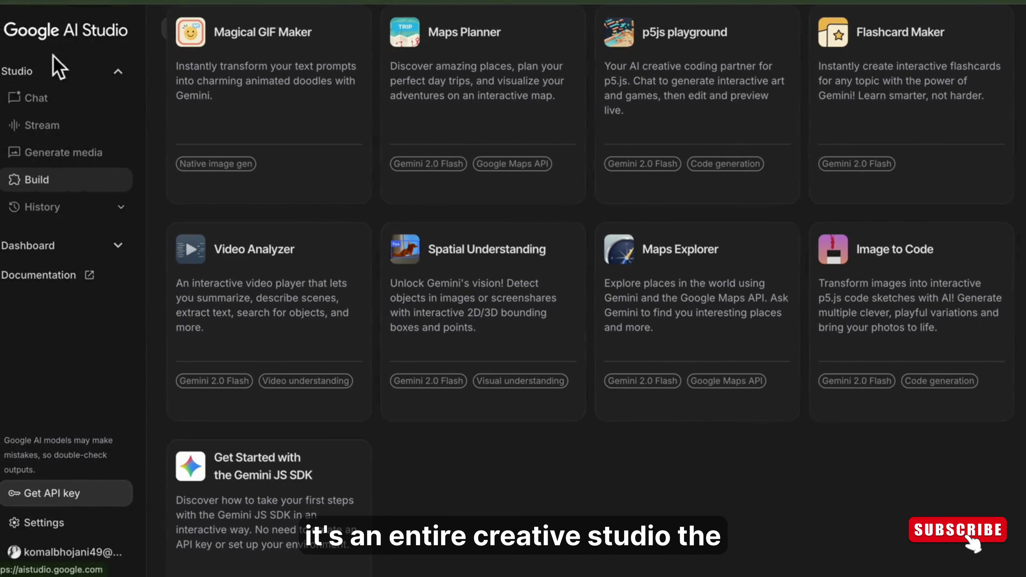
click(62, 157)
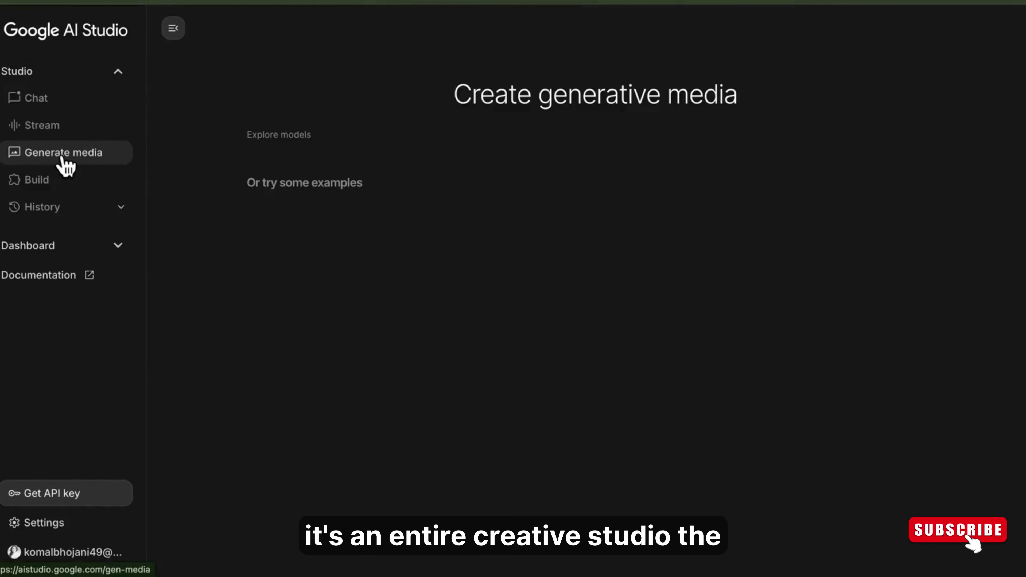
click(50, 108)
click(55, 209)
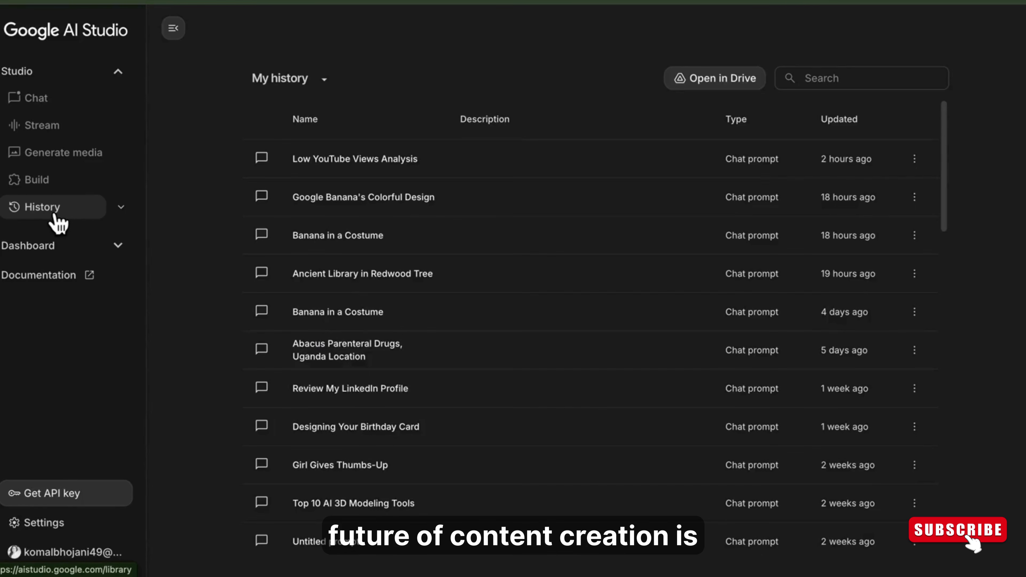
click(368, 241)
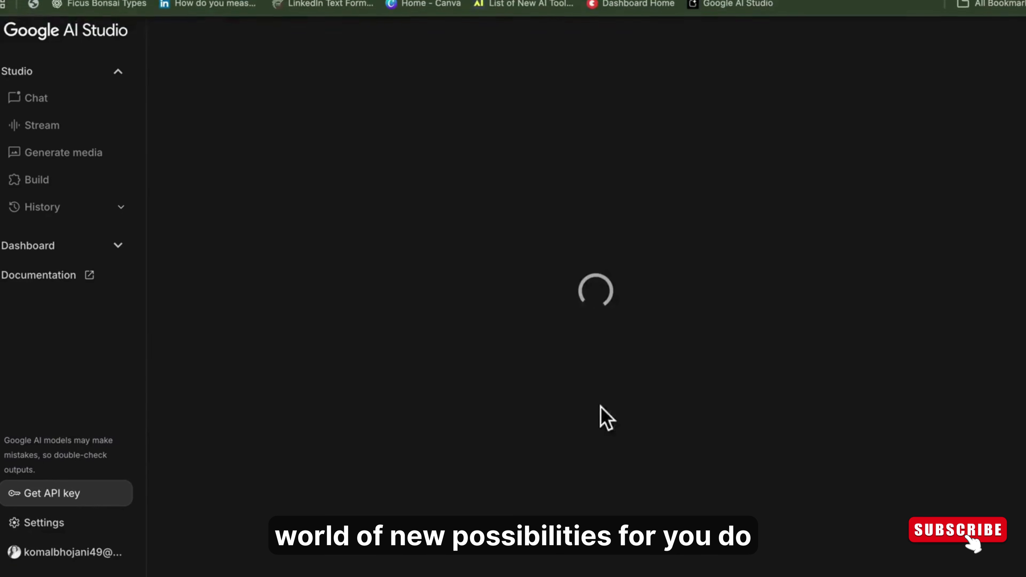
click(67, 102)
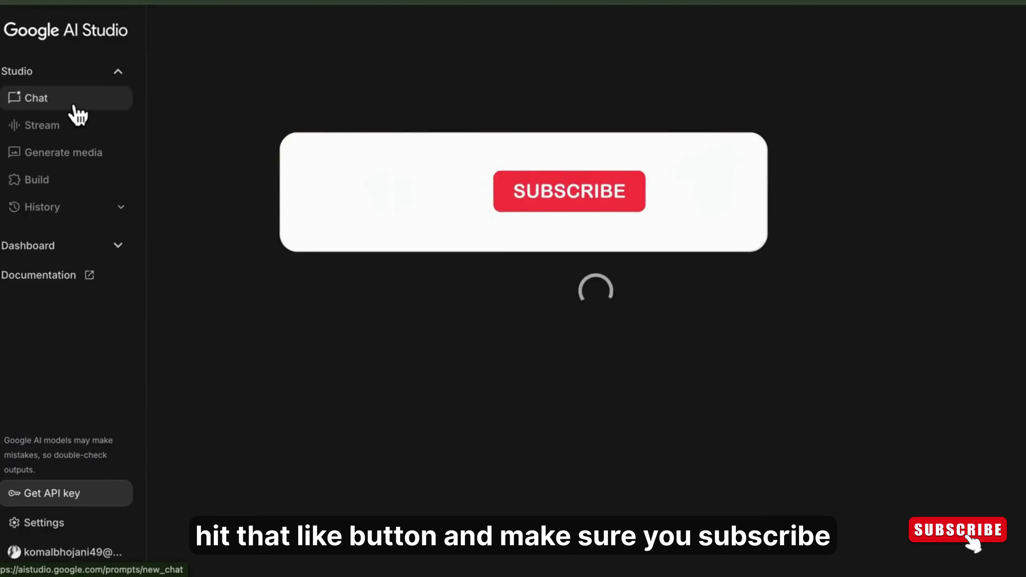